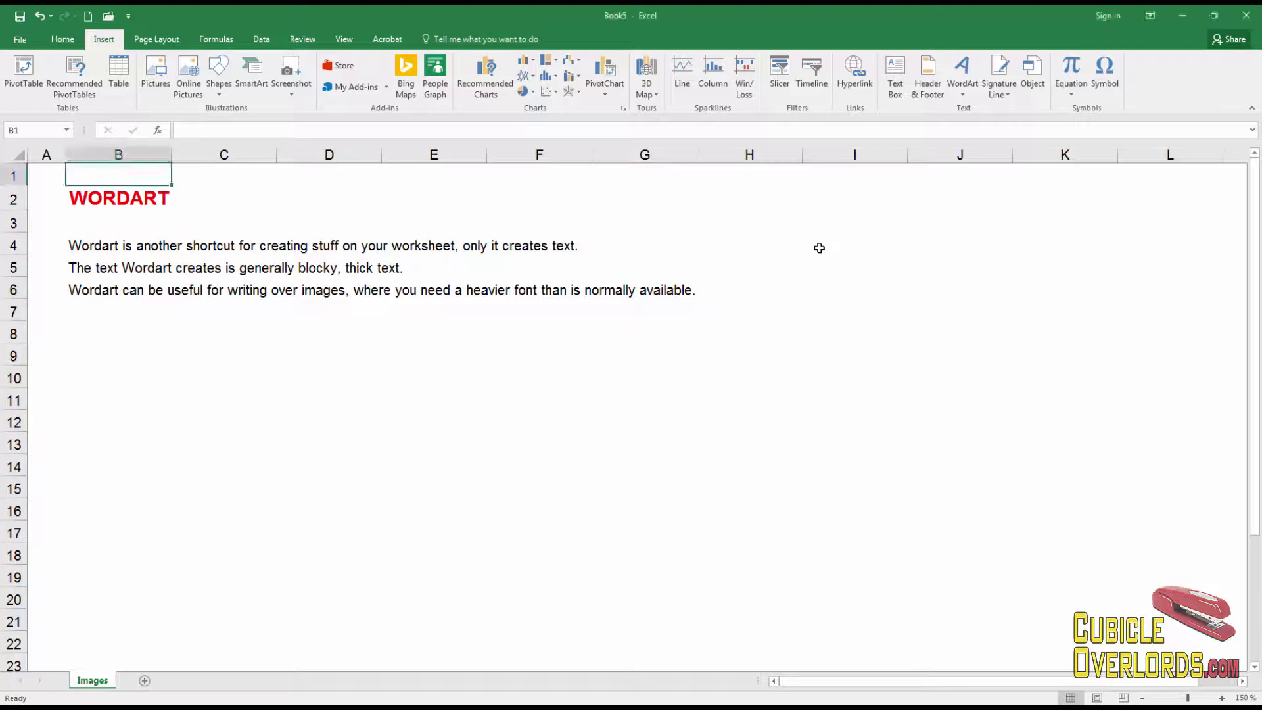
# Step: Enter 'Text directly in a cell' in I3 and centre it within the cell
pyautogui.click(821, 225)
pyautogui.write('Te')
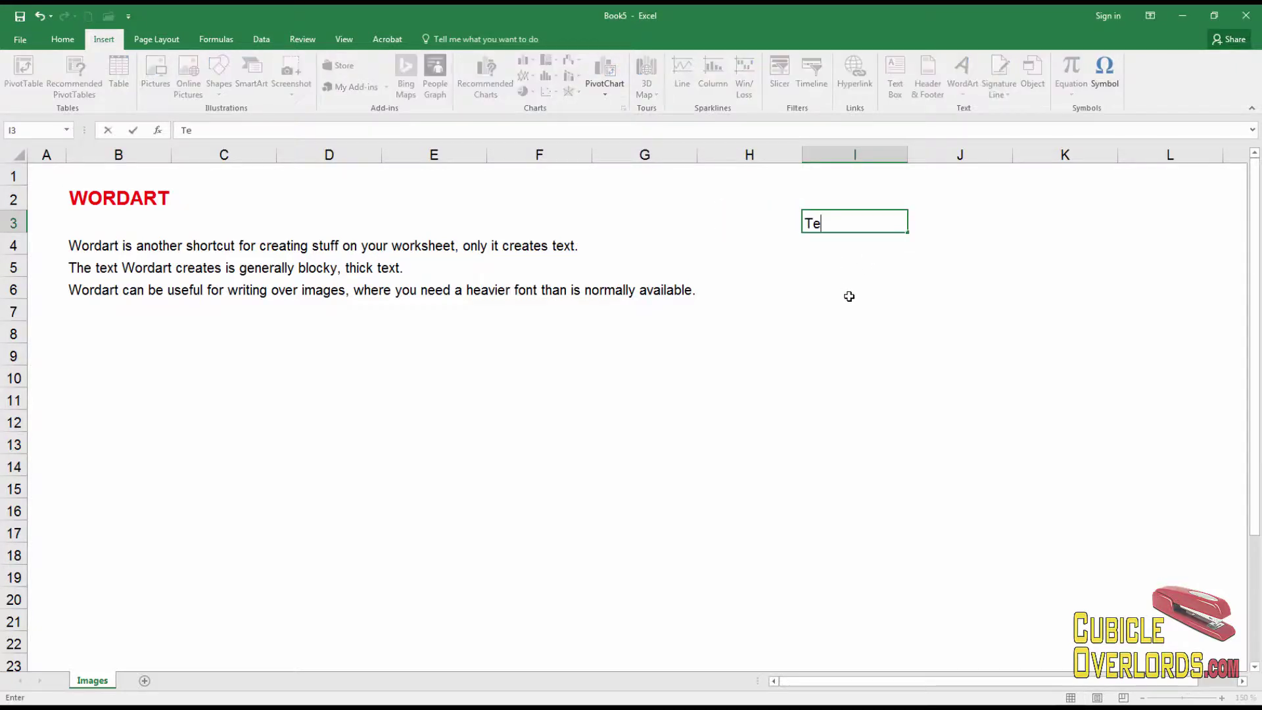
pyautogui.write('xt dire')
pyautogui.write('ctly in a cell')
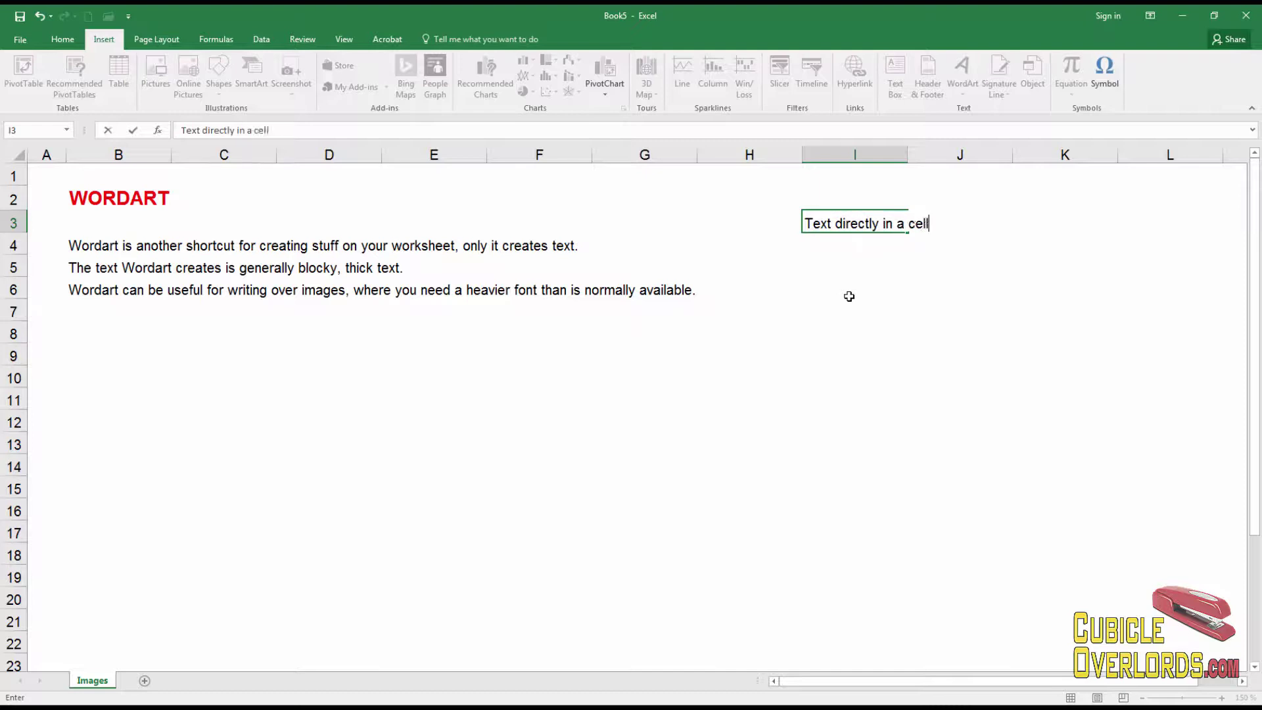
pyautogui.press('Return')
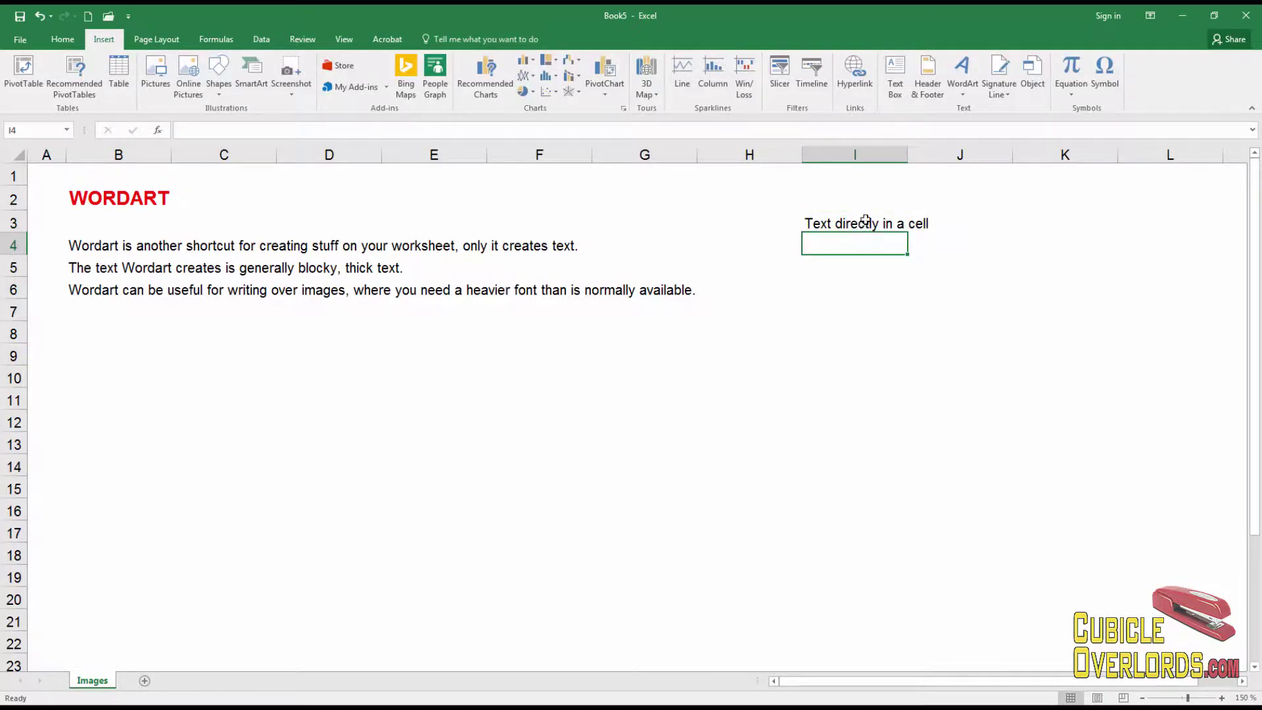
pyautogui.click(864, 222)
pyautogui.click(63, 38)
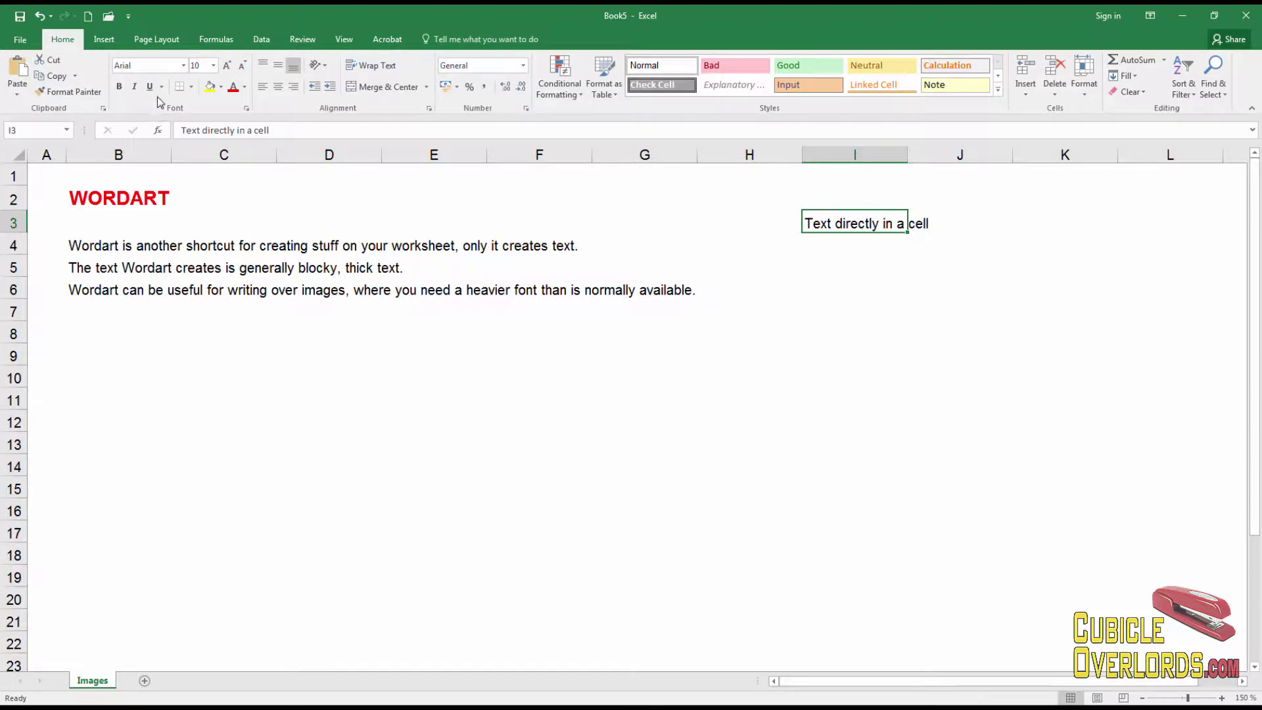
pyautogui.click(278, 87)
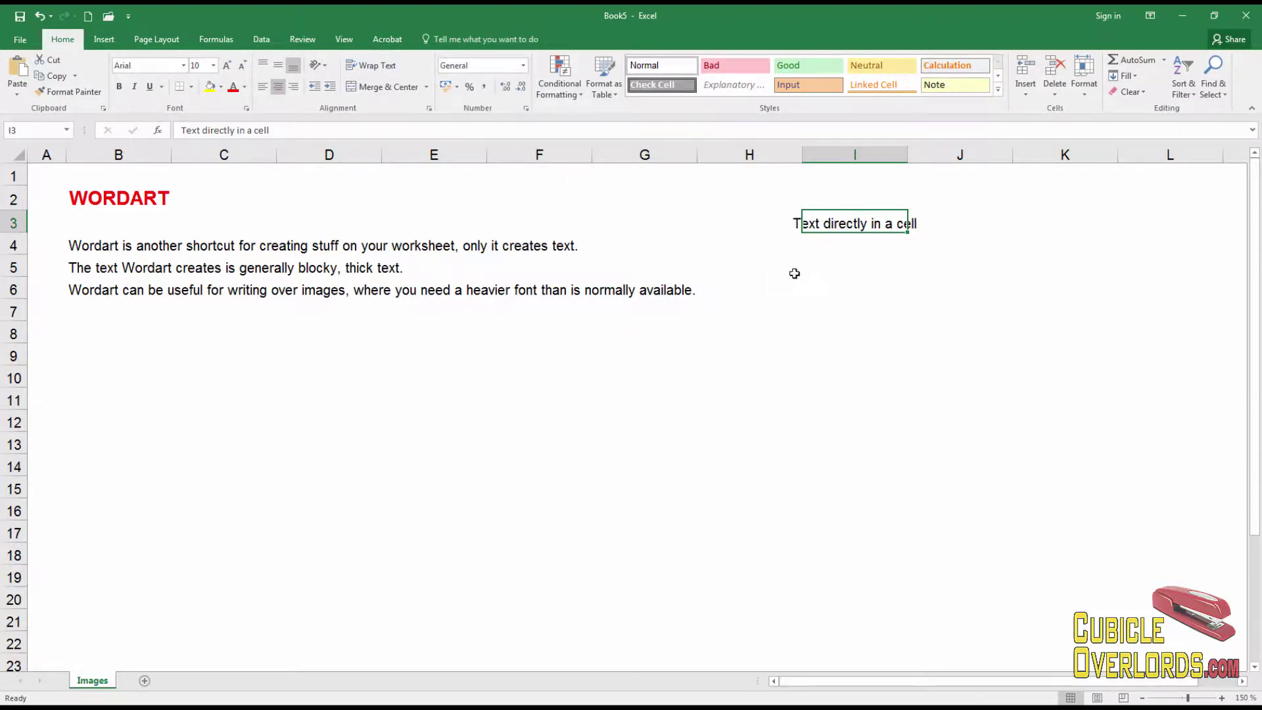
pyautogui.click(868, 286)
pyautogui.click(876, 237)
pyautogui.click(839, 224)
# Step: Draw a text box reading 'This is a text box' under I3 and nudge it right
pyautogui.click(103, 39)
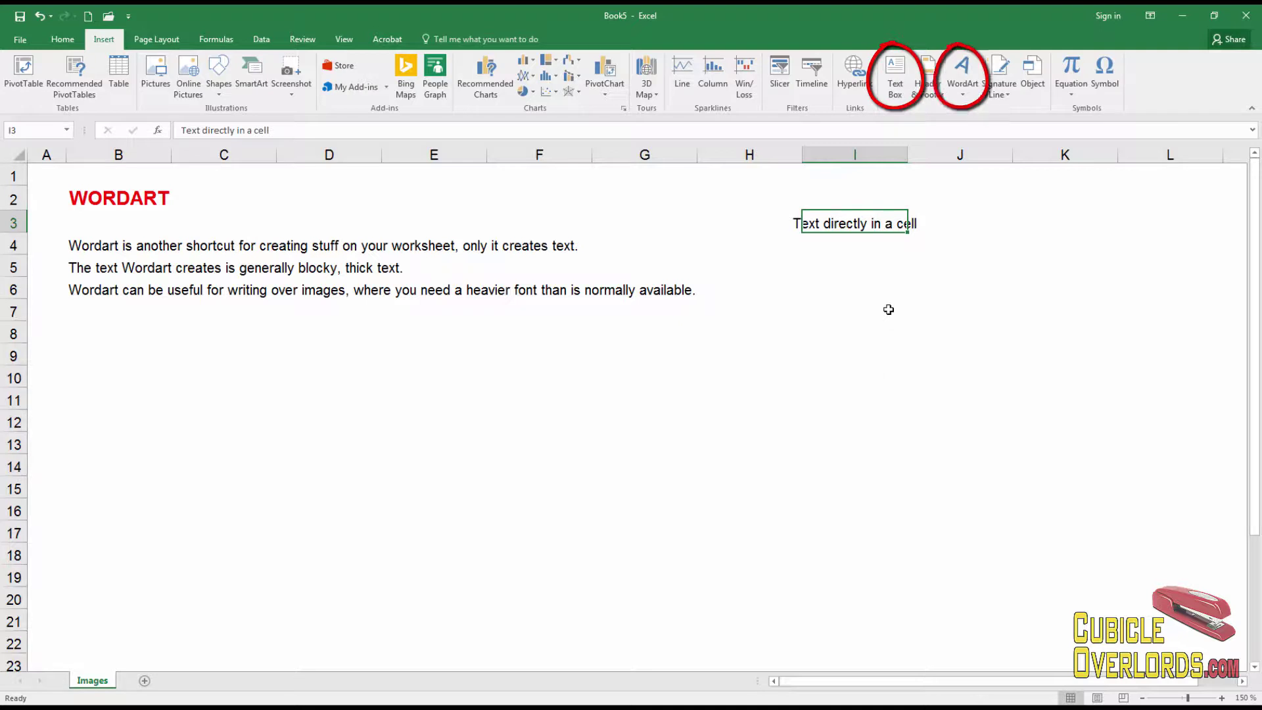
pyautogui.click(896, 74)
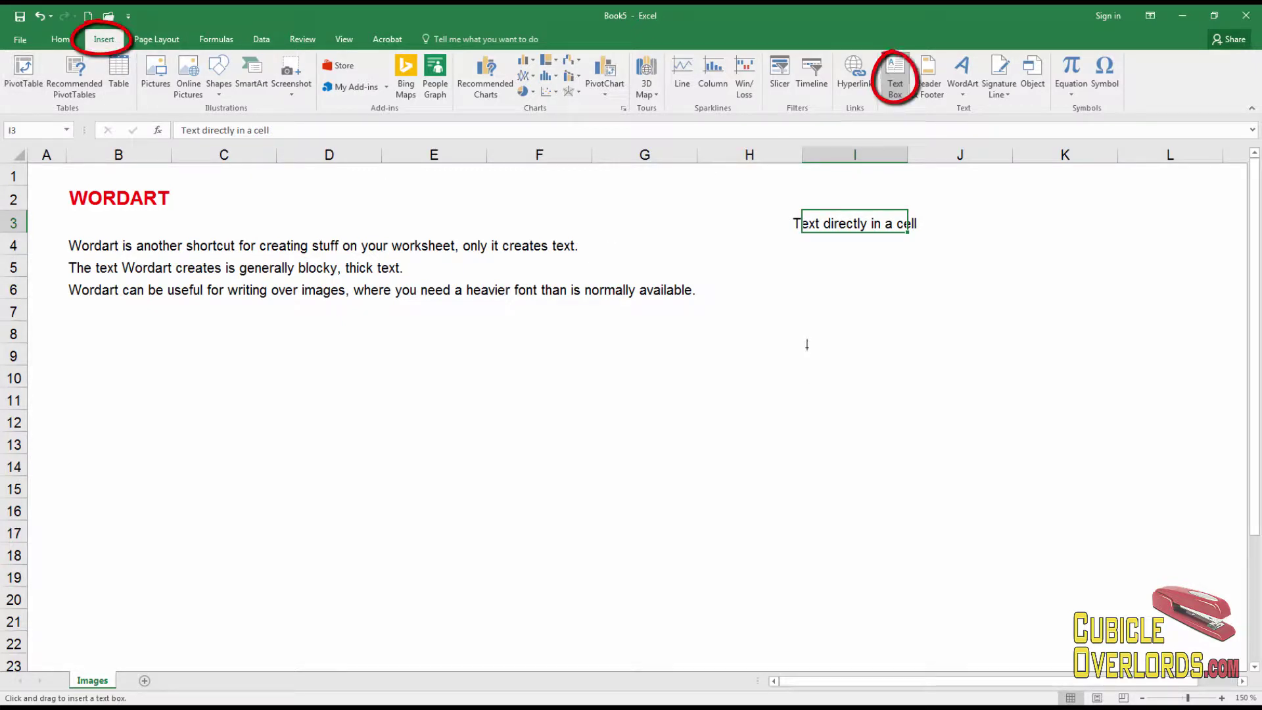
pyautogui.moveTo(801, 262); pyautogui.dragTo(908, 322)
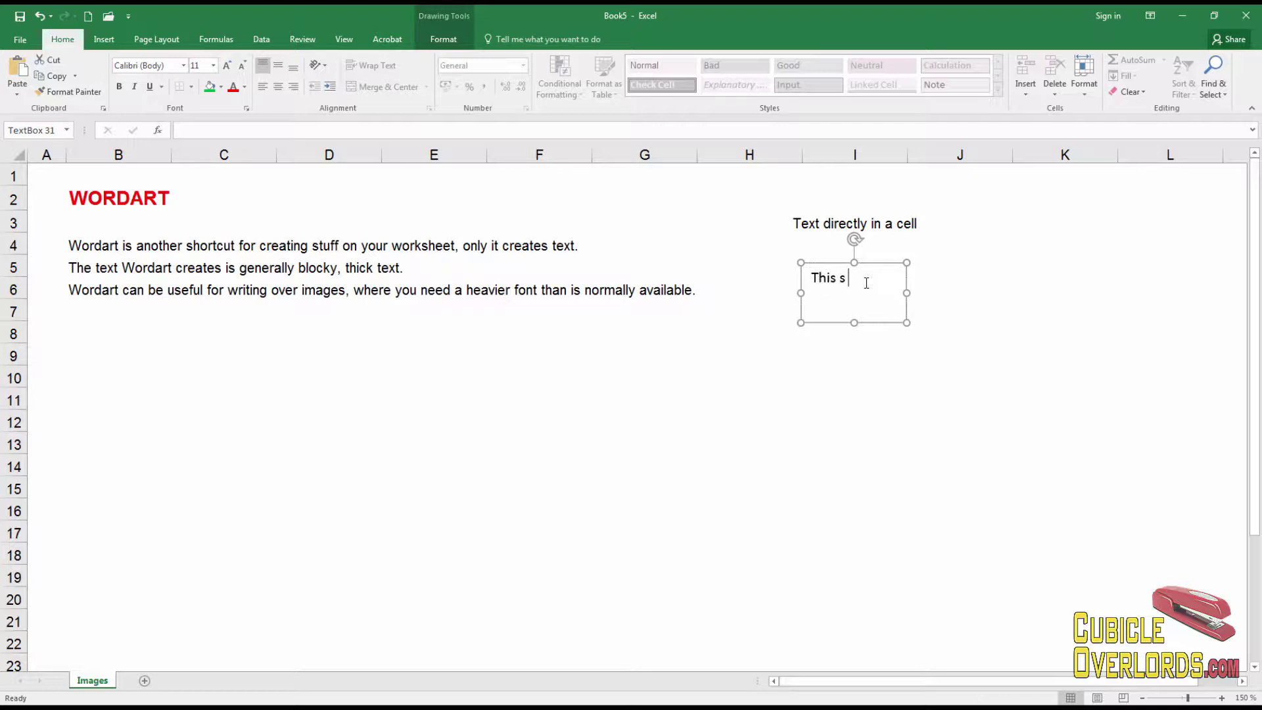
pyautogui.write('is a text box')
pyautogui.click(245, 241)
pyautogui.click(857, 304)
pyautogui.moveTo(881, 327)
pyautogui.mouseDown()
pyautogui.moveTo(882, 315)
pyautogui.moveTo(891, 366)
pyautogui.moveTo(770, 321)
pyautogui.moveTo(933, 330)
pyautogui.moveTo(955, 309)
pyautogui.mouseUp()
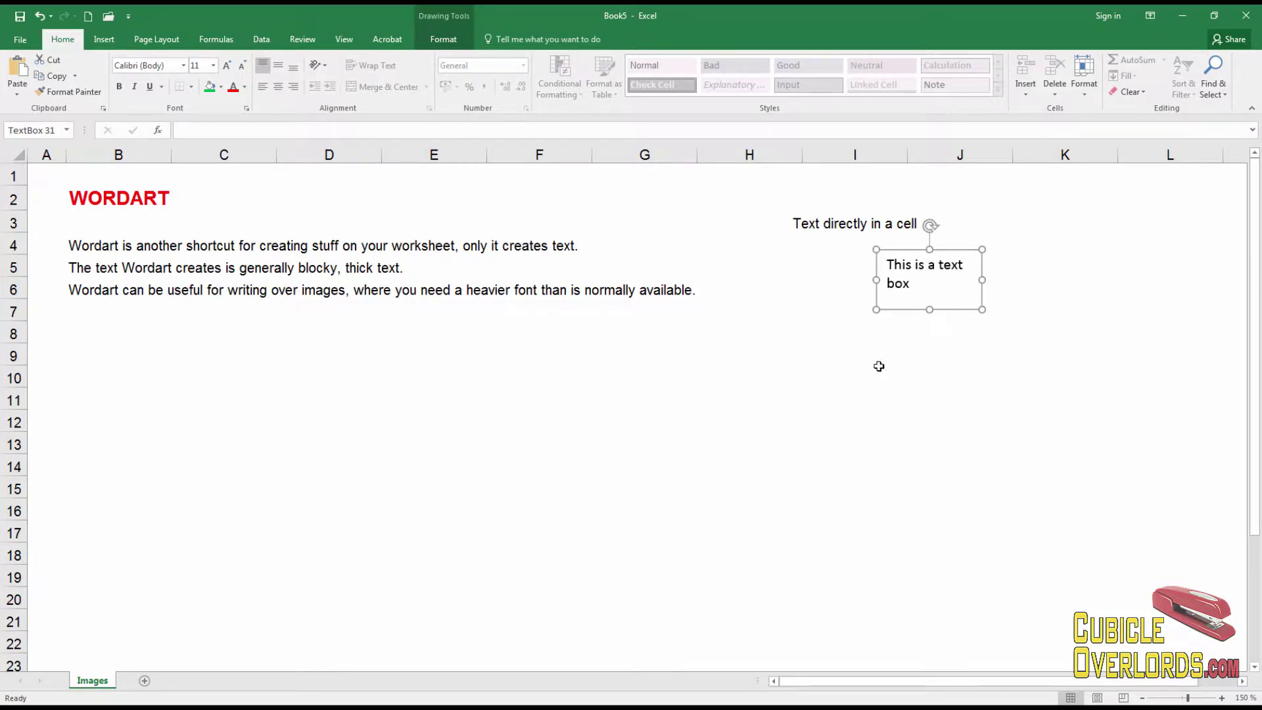
# Step: Turn on sheet gridlines and drag the text box left over the column B text
pyautogui.click(352, 47)
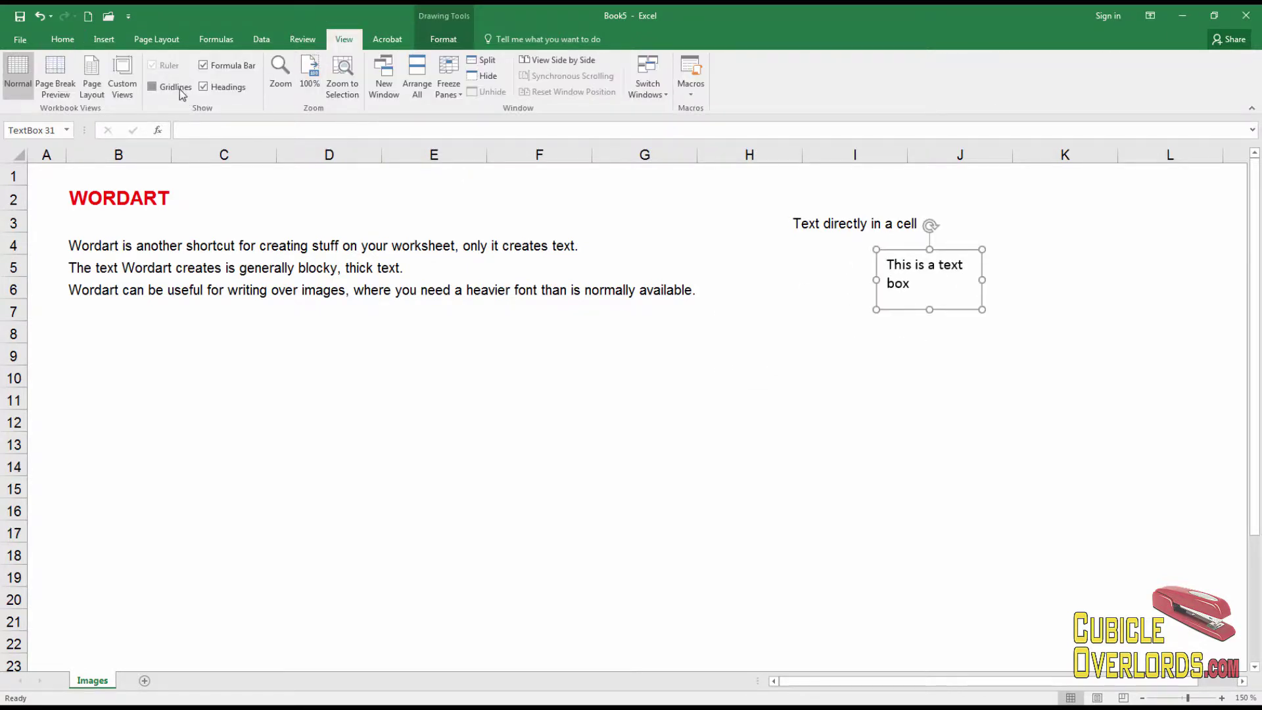
pyautogui.click(163, 87)
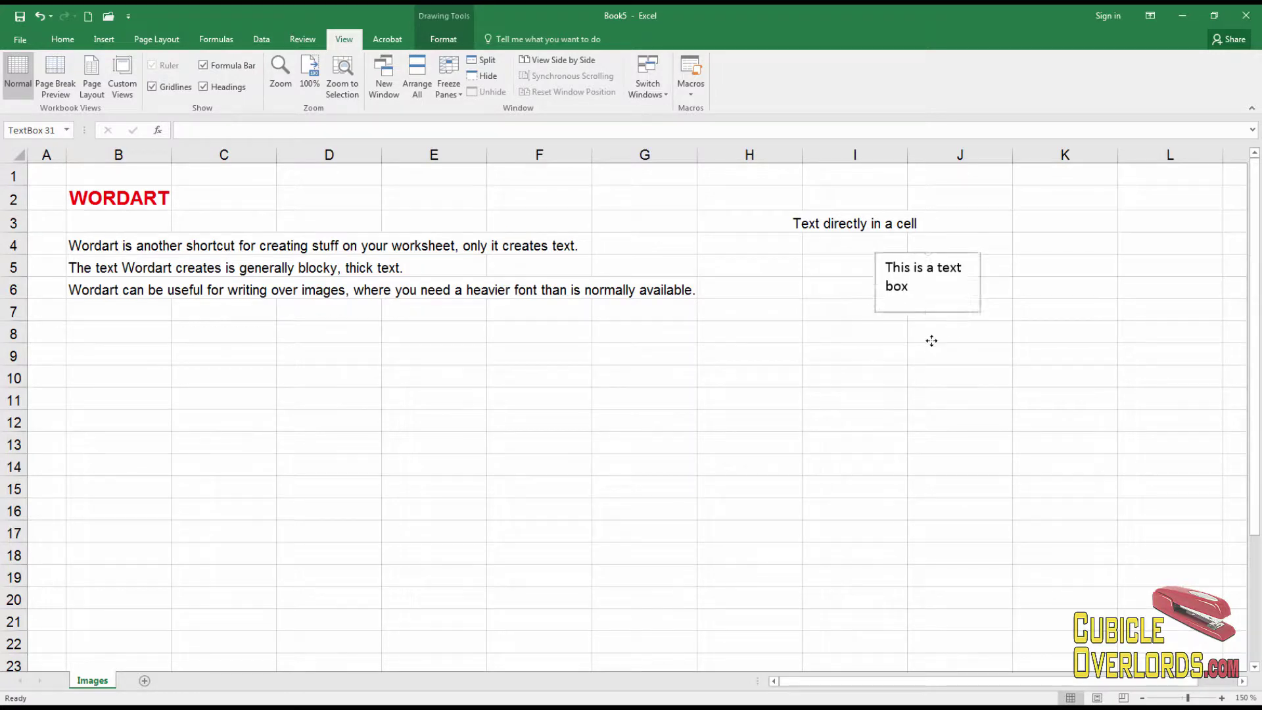
pyautogui.moveTo(951, 312)
pyautogui.mouseDown()
pyautogui.moveTo(907, 370)
pyautogui.moveTo(692, 279)
pyautogui.moveTo(780, 331)
pyautogui.moveTo(399, 277)
pyautogui.moveTo(927, 313)
pyautogui.moveTo(194, 307)
pyautogui.mouseUp()
pyautogui.click(247, 382)
pyautogui.click(188, 285)
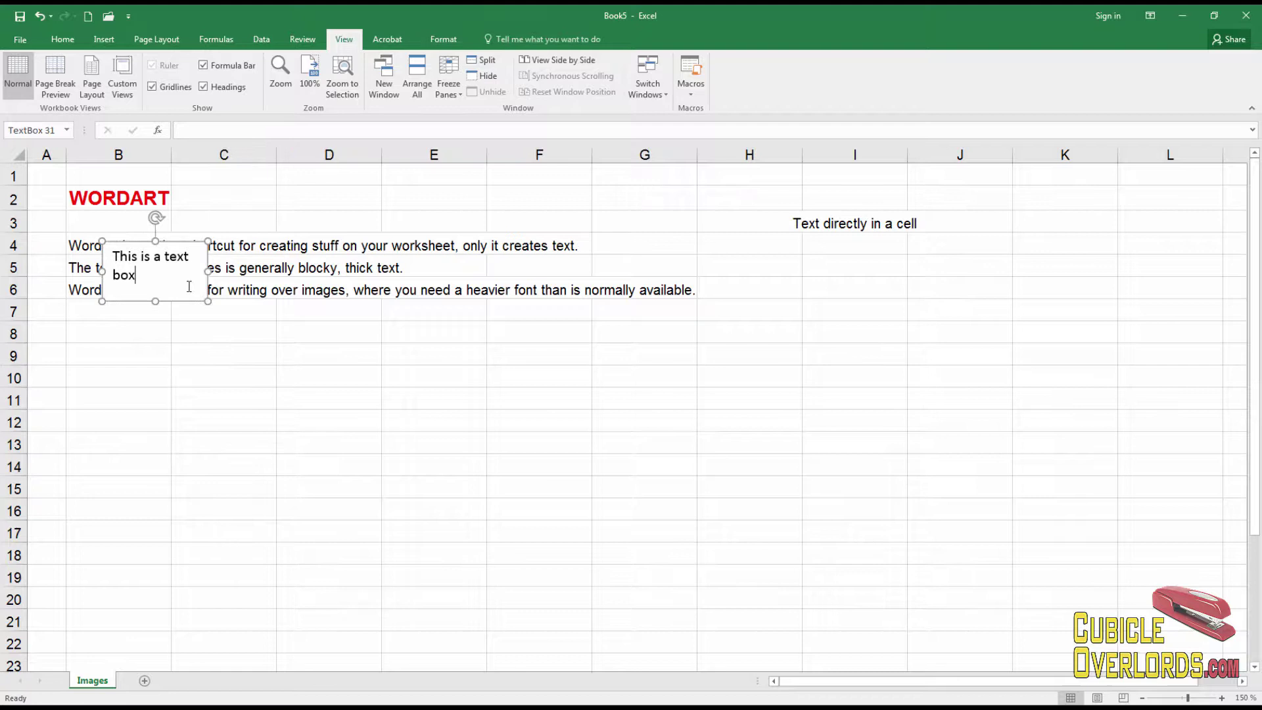
# Step: Fill the text box with pale yellow via Shape Fill
pyautogui.click(453, 35)
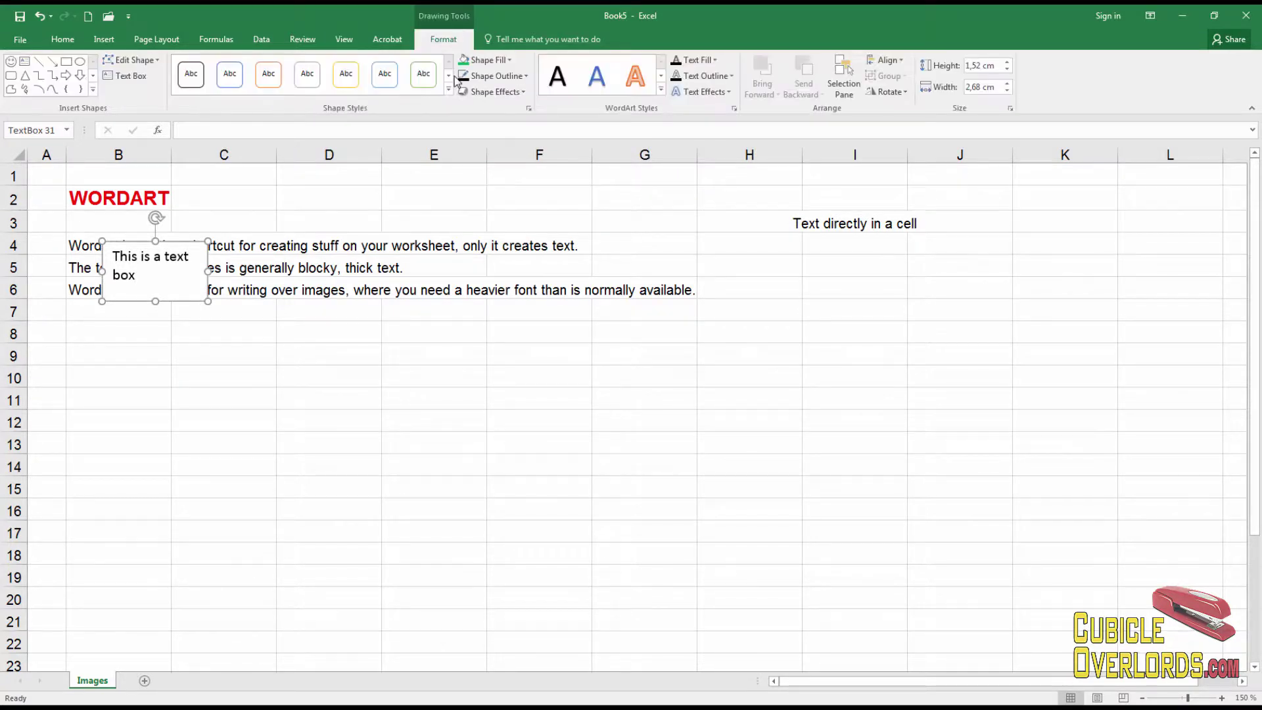
pyautogui.click(509, 61)
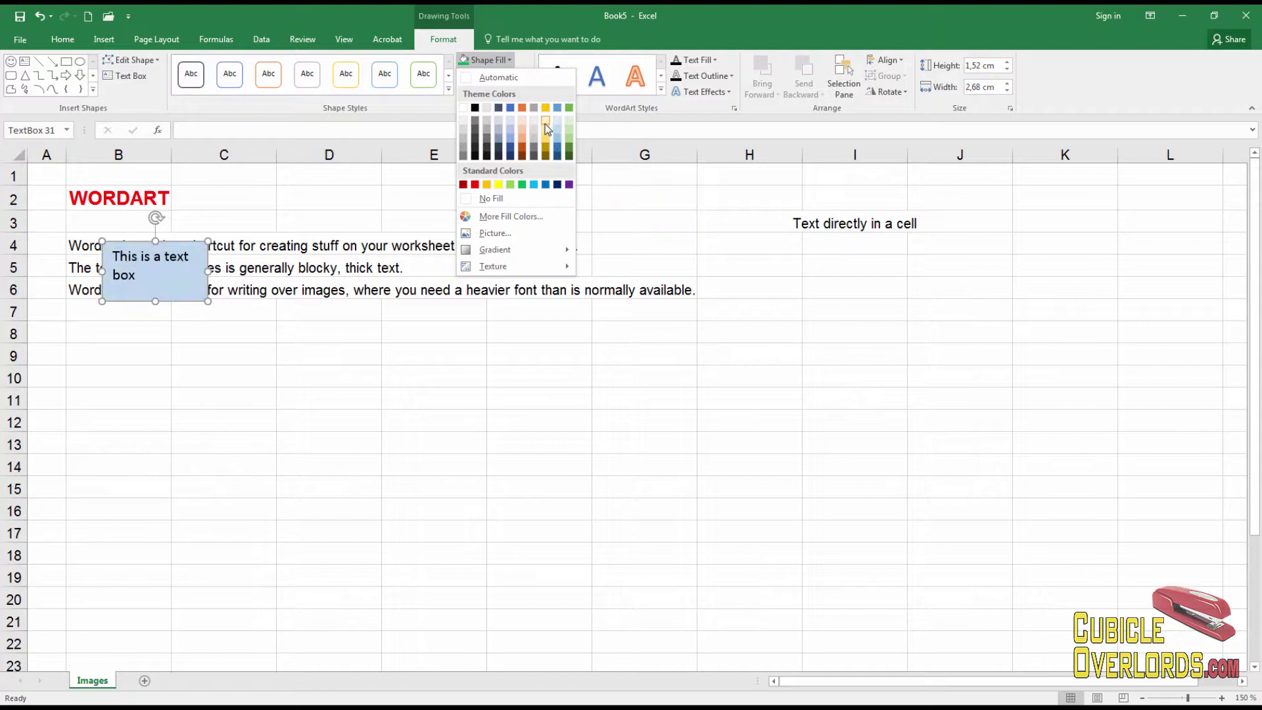
pyautogui.click(324, 460)
pyautogui.click(141, 257)
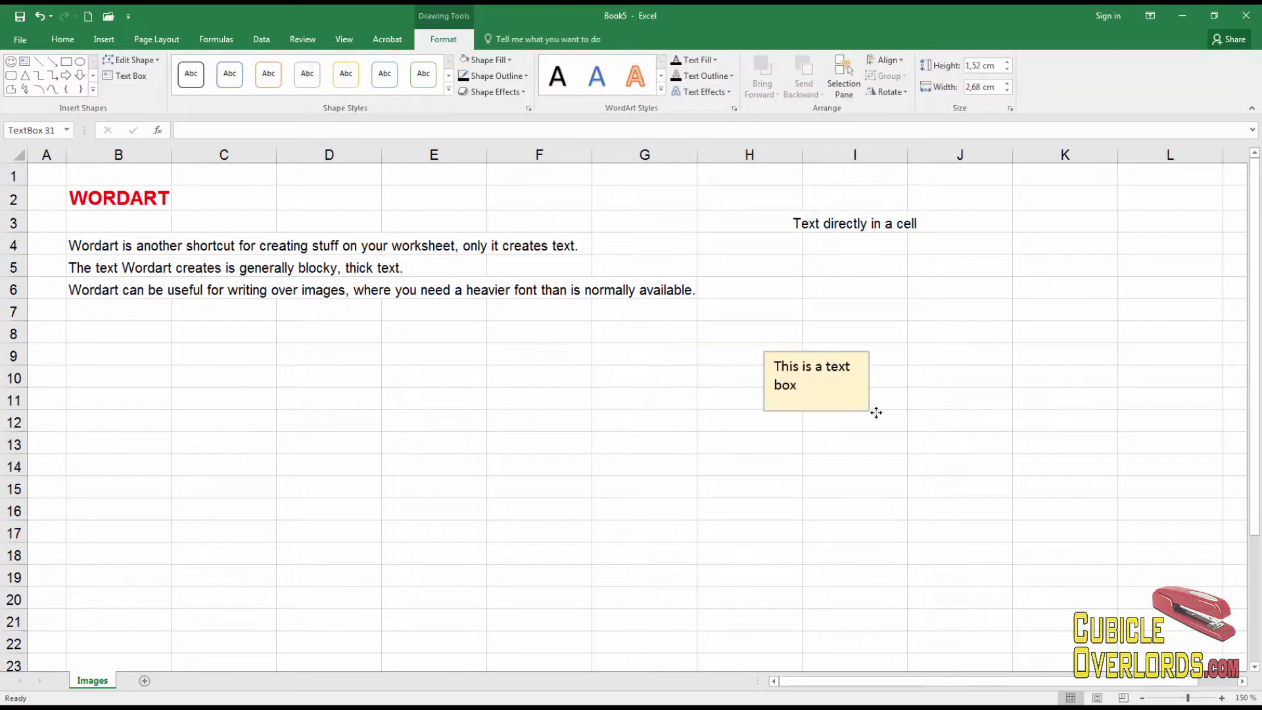
# Step: Move the text box around the sheet, leaving it under the I3 note
pyautogui.moveTo(176, 307); pyautogui.dragTo(846, 377)
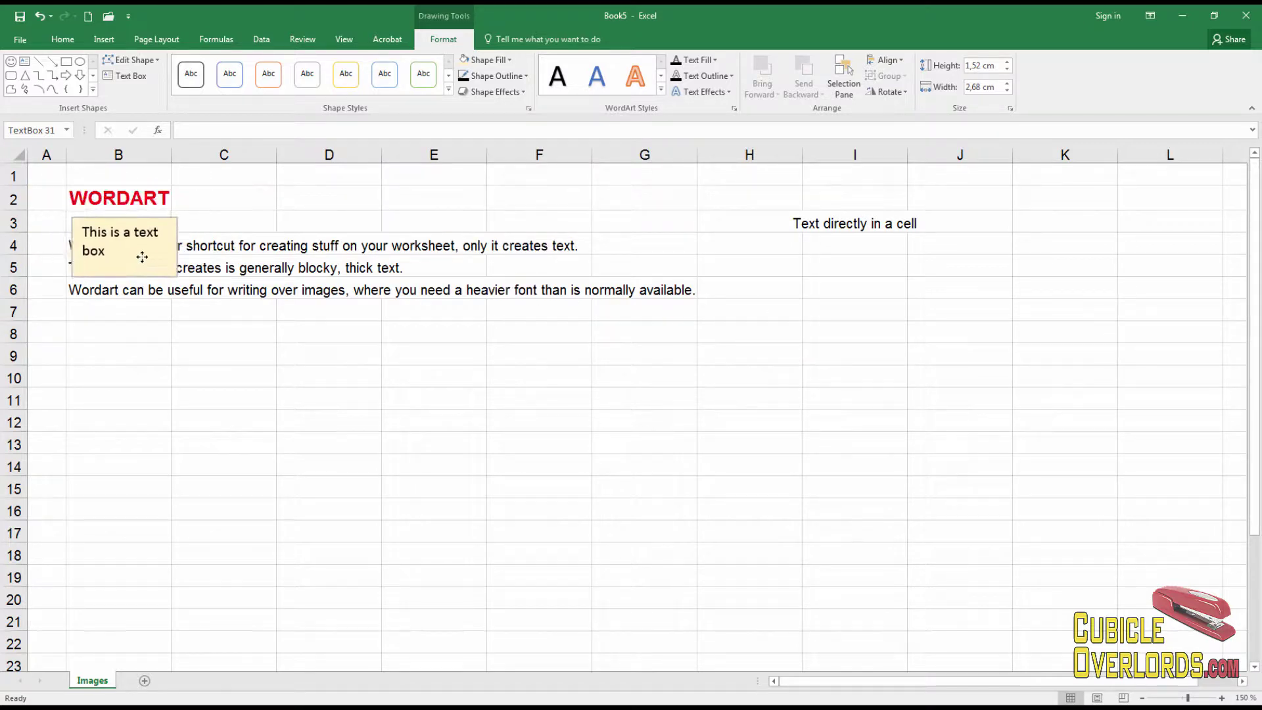
pyautogui.moveTo(541, 296); pyautogui.dragTo(141, 219)
pyautogui.click(272, 223)
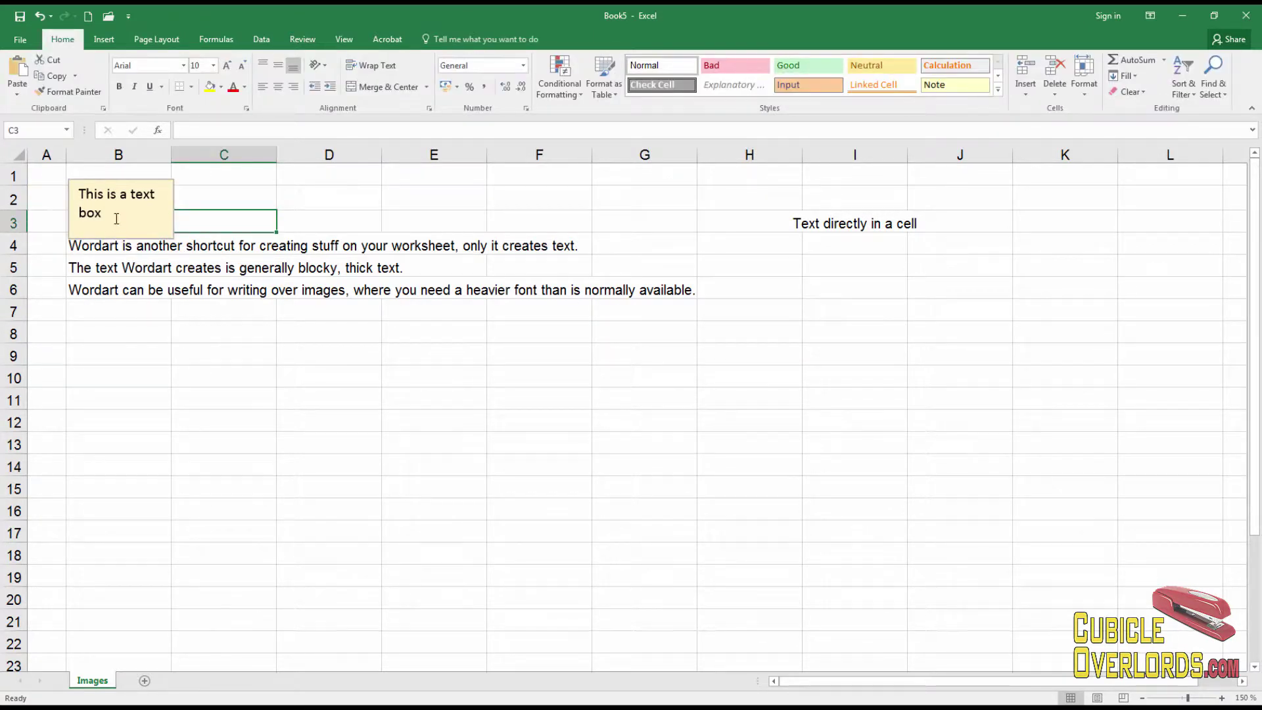
pyautogui.click(116, 217)
pyautogui.moveTo(148, 240); pyautogui.dragTo(872, 311)
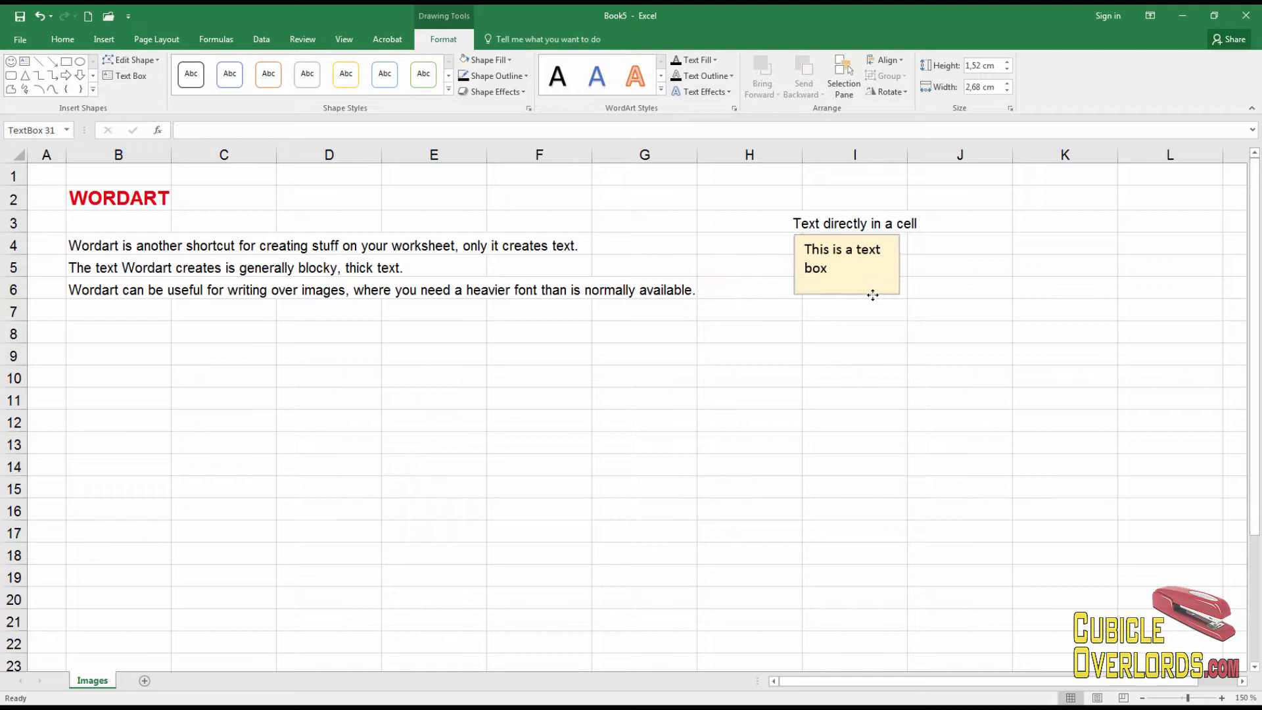
pyautogui.click(988, 339)
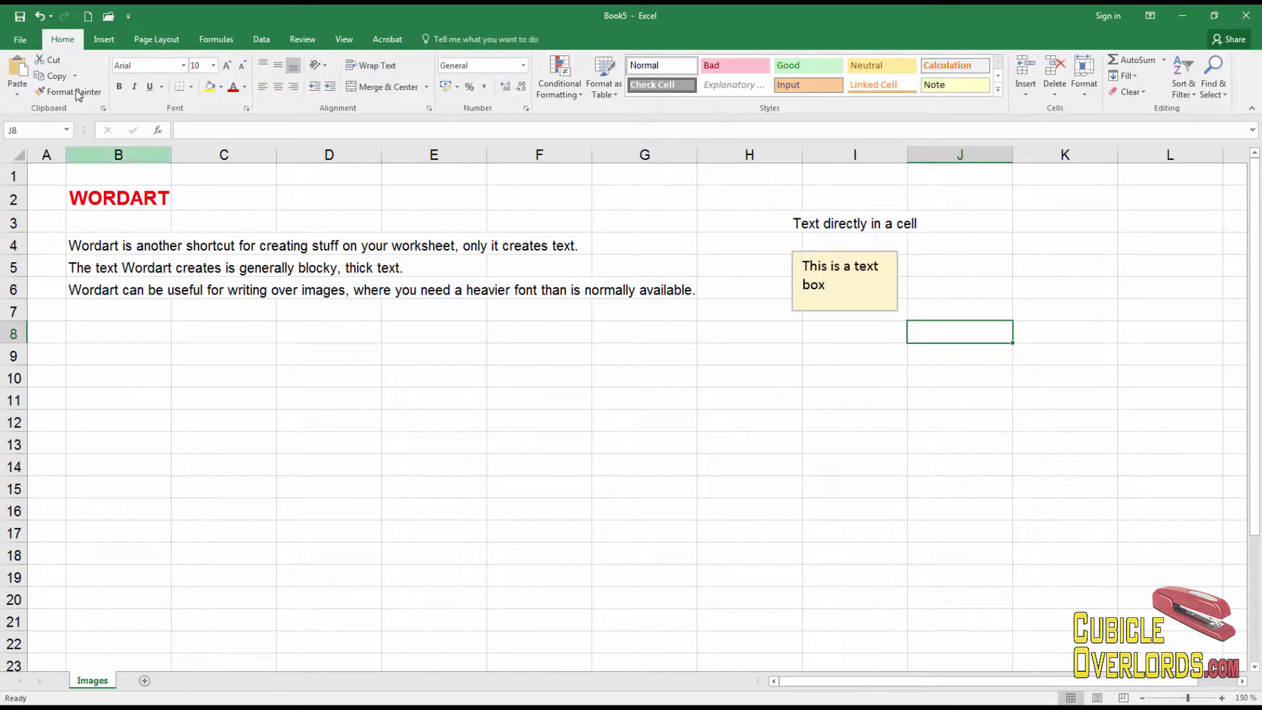
# Step: Insert a black shadowed WordArt reading 'Basic Black Text' below the explanatory rows
pyautogui.click(101, 39)
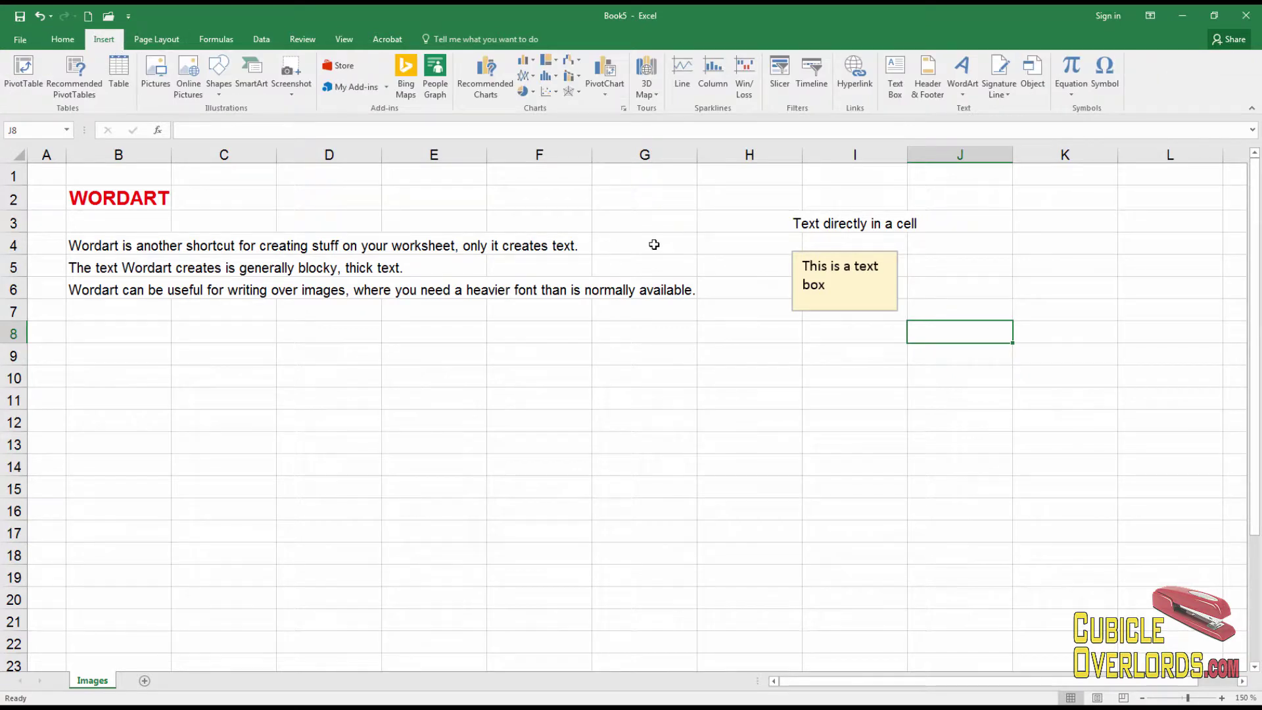
pyautogui.click(964, 84)
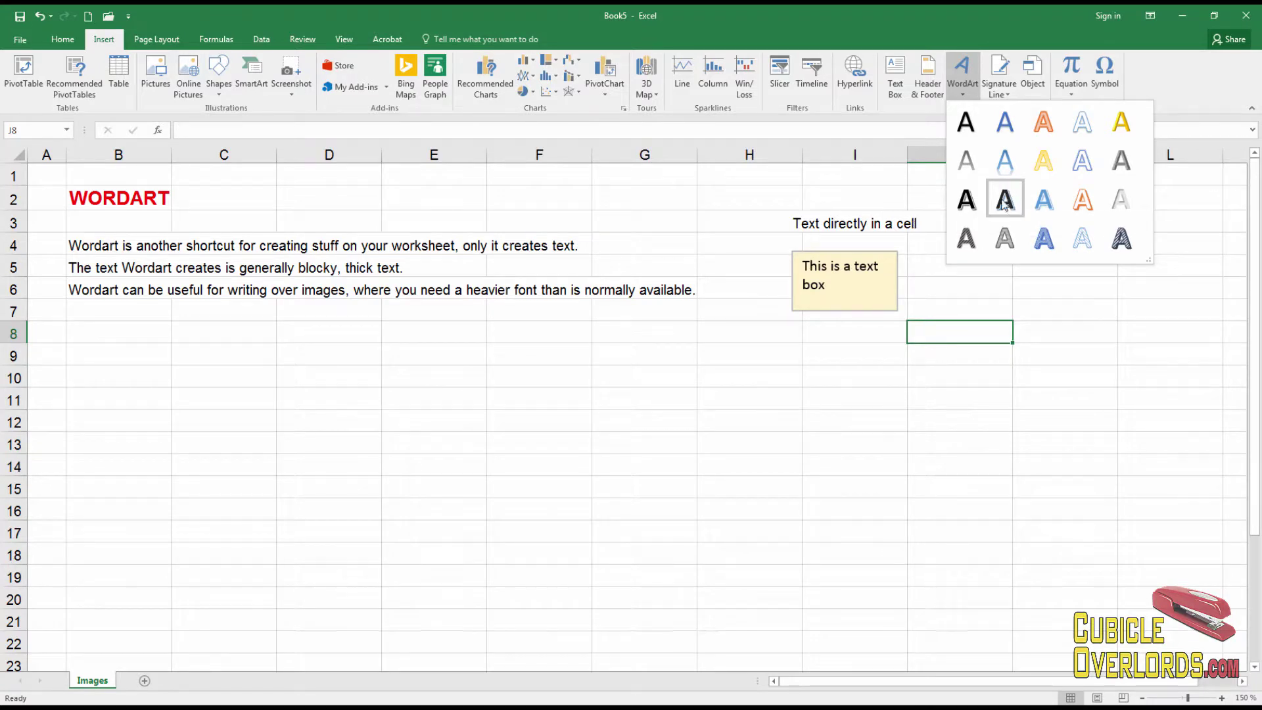
pyautogui.click(971, 128)
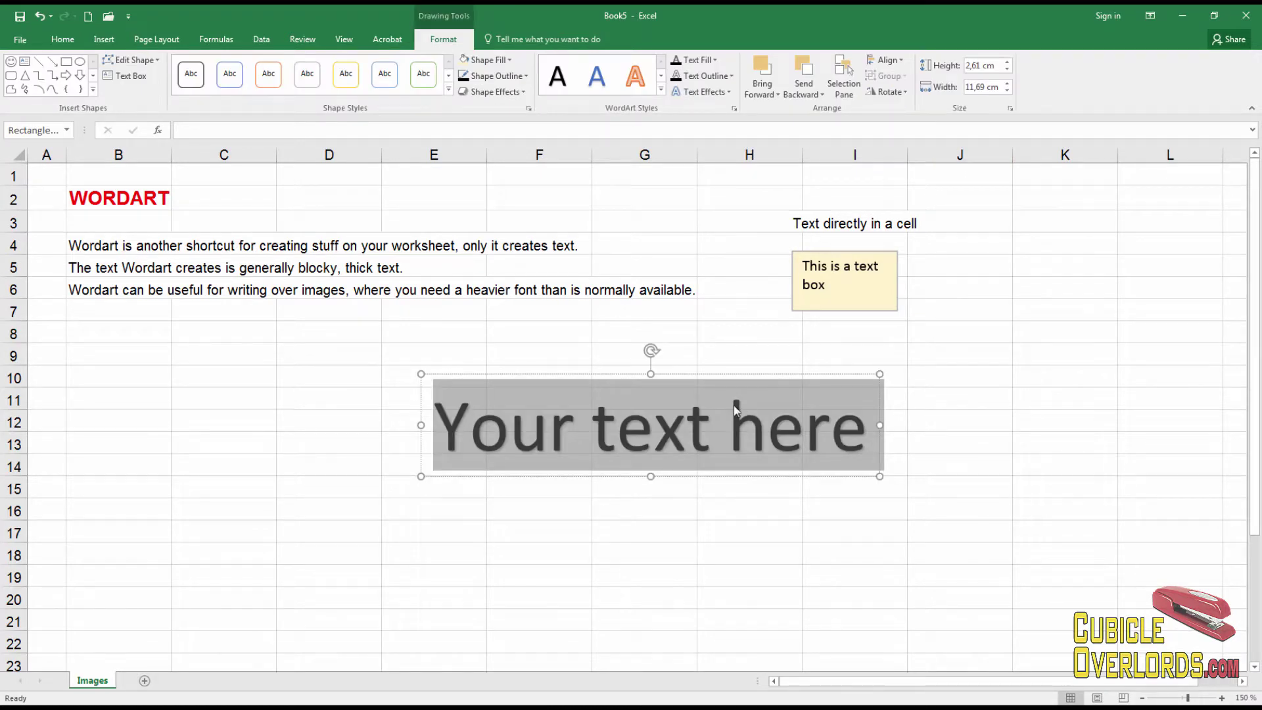
pyautogui.write('Basic')
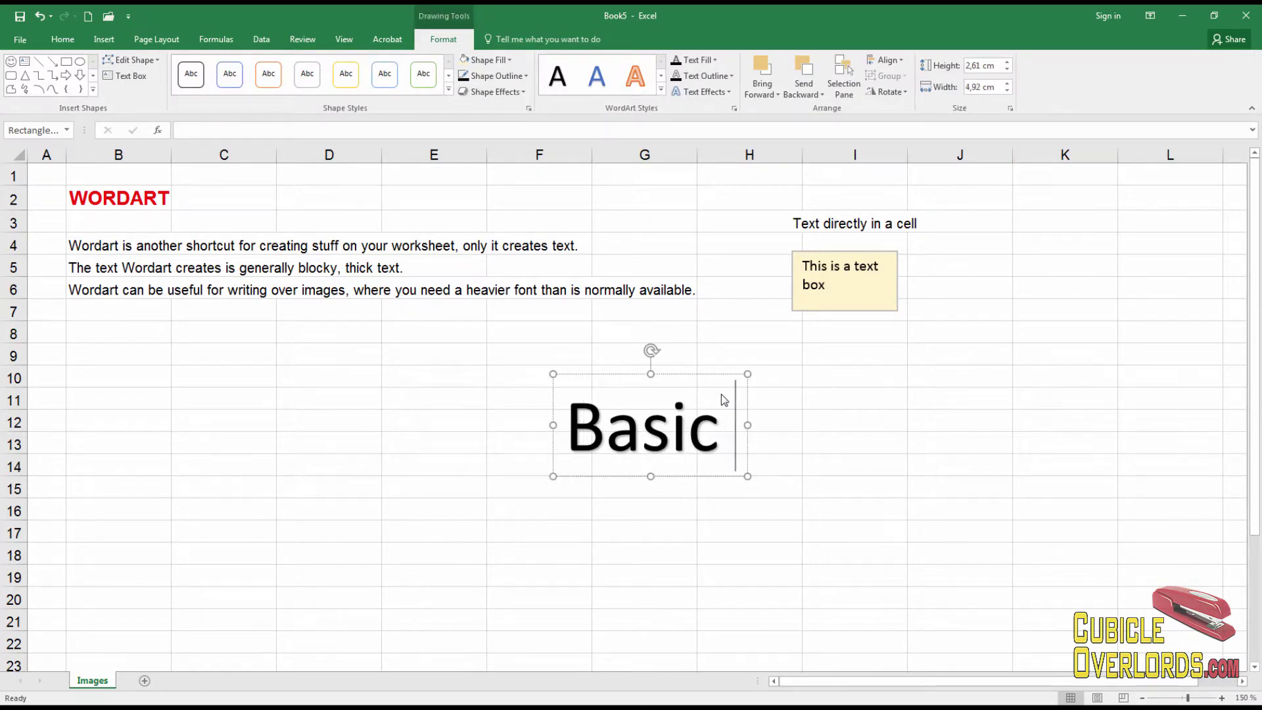
pyautogui.write(' B')
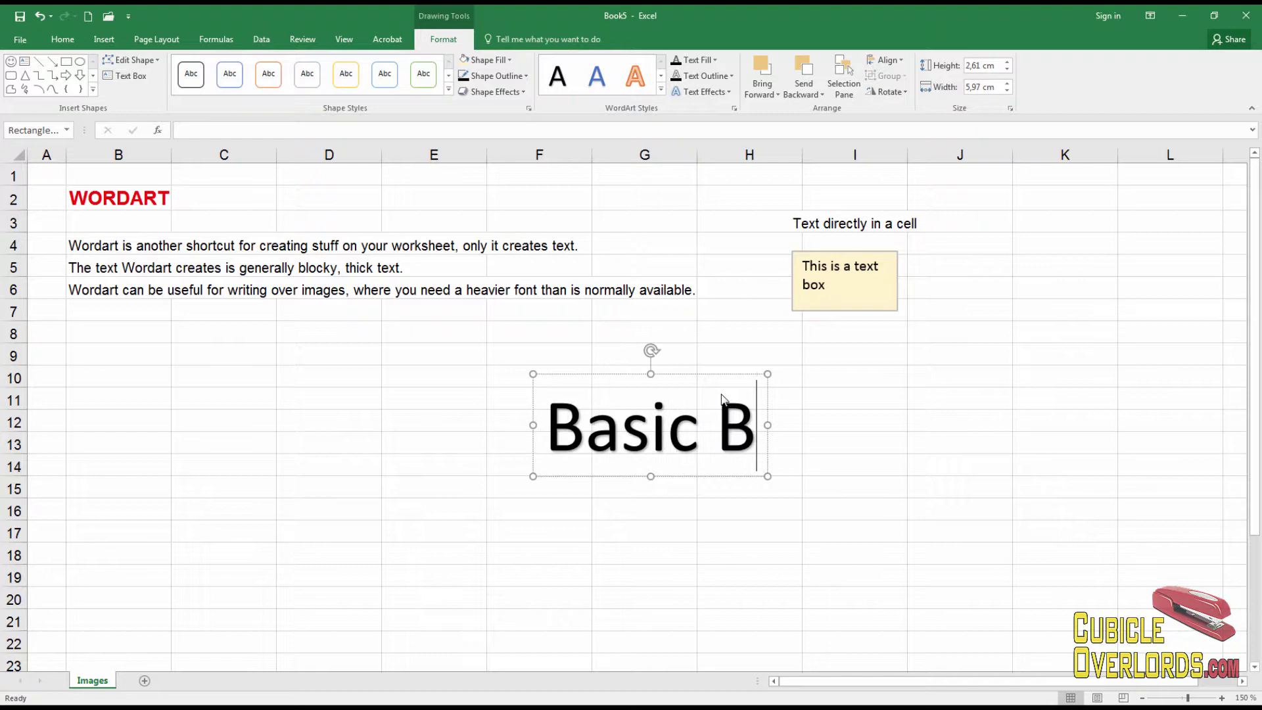
pyautogui.write('lack TEx')
pyautogui.press('BackSpace')
pyautogui.press('BackSpace')
pyautogui.write('e')
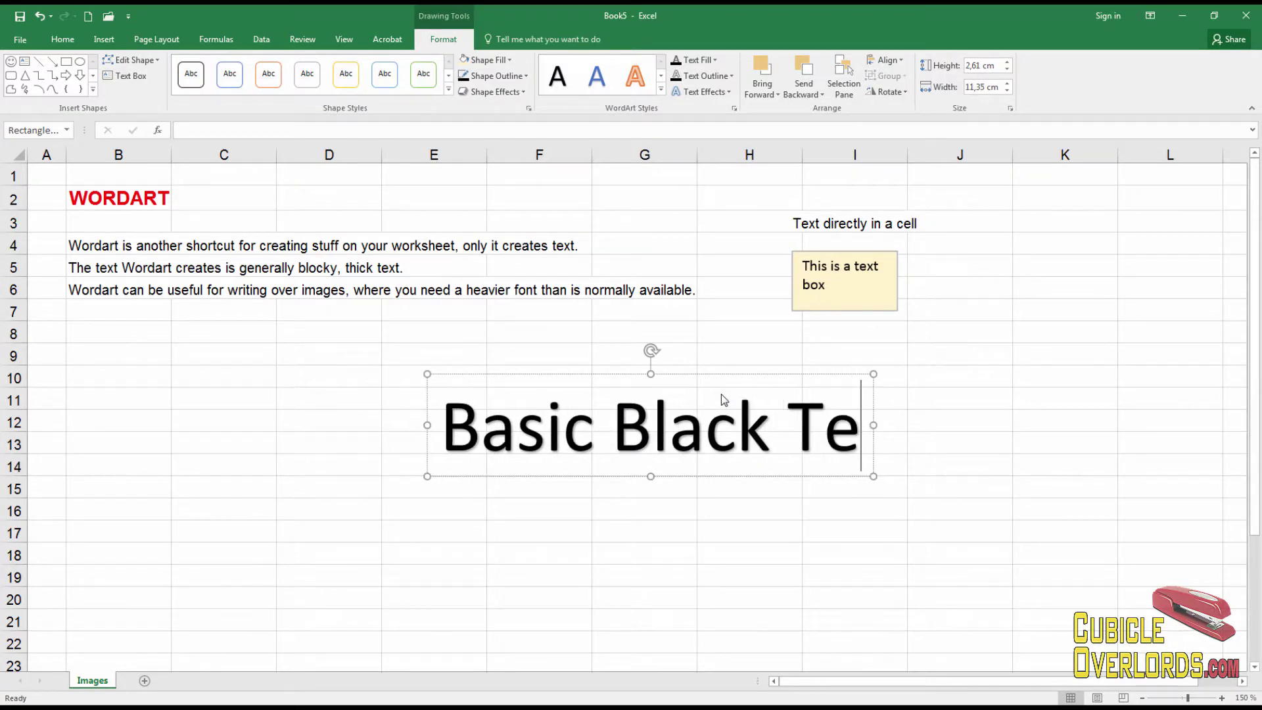
pyautogui.write('xt')
pyautogui.click(992, 441)
pyautogui.click(675, 439)
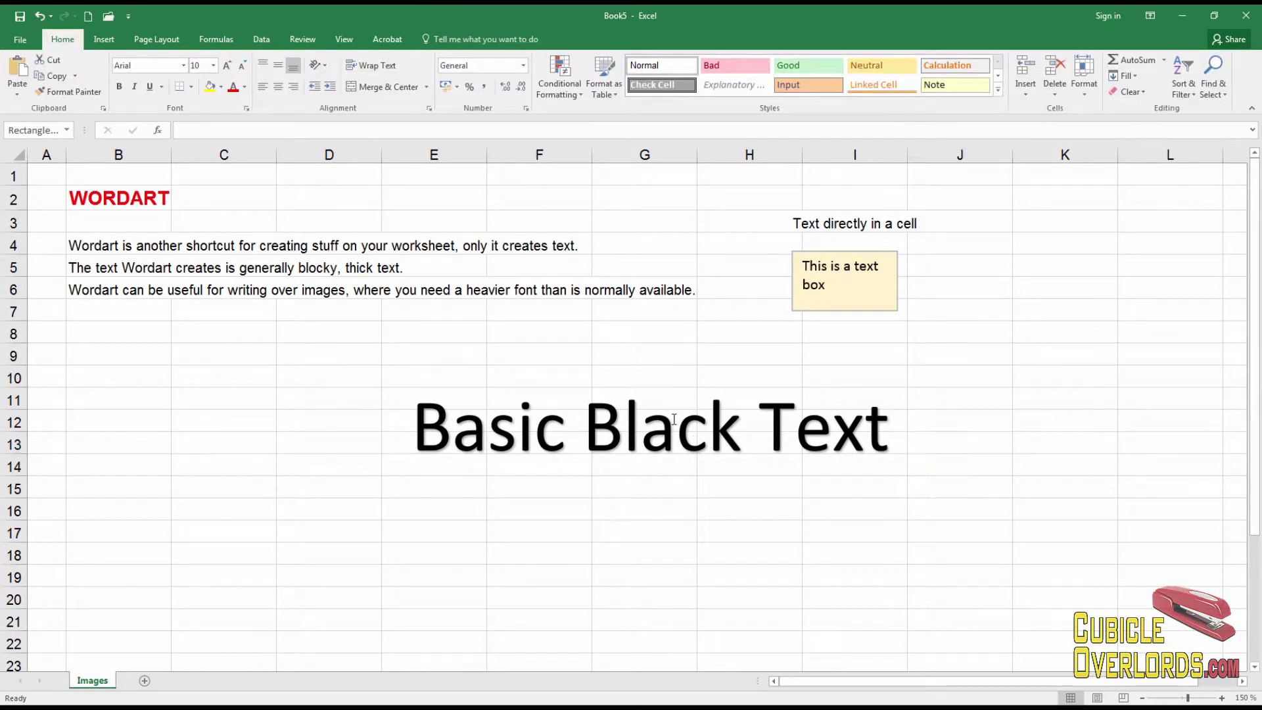
# Step: Drag the Basic Black Text WordArt to the top left over rows 2–4
pyautogui.click(726, 477)
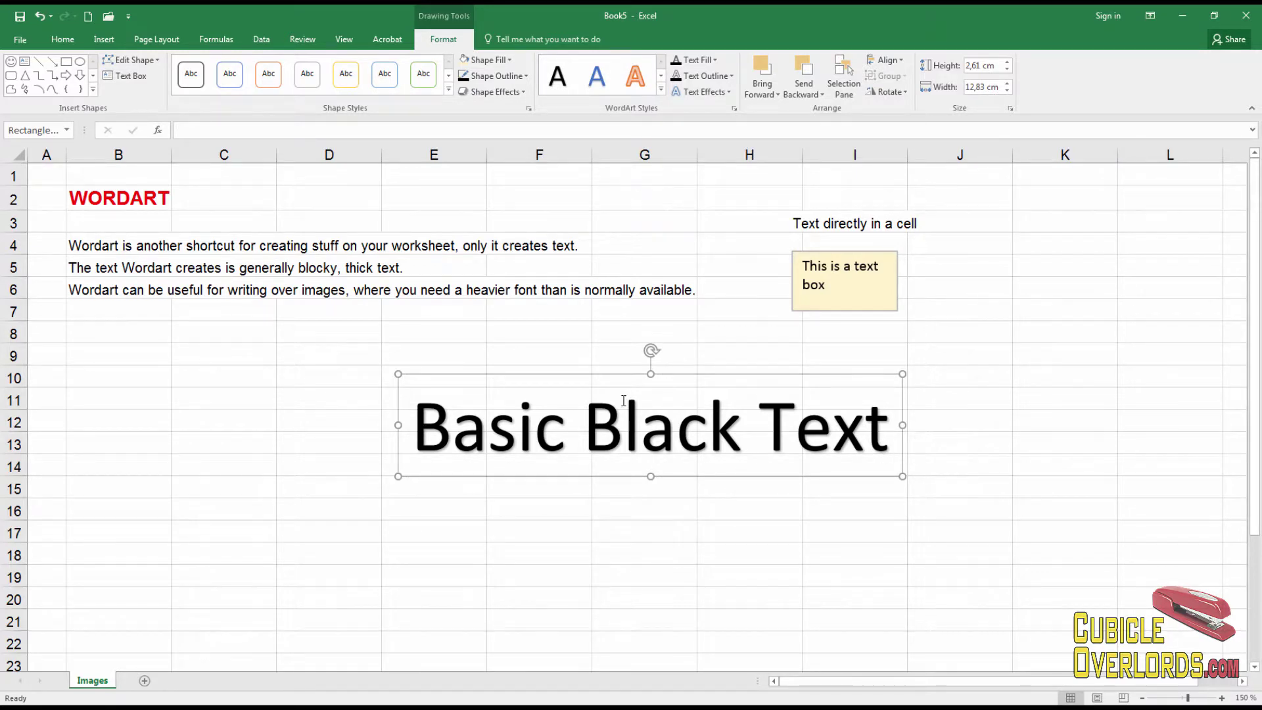
pyautogui.moveTo(685, 379); pyautogui.dragTo(471, 331)
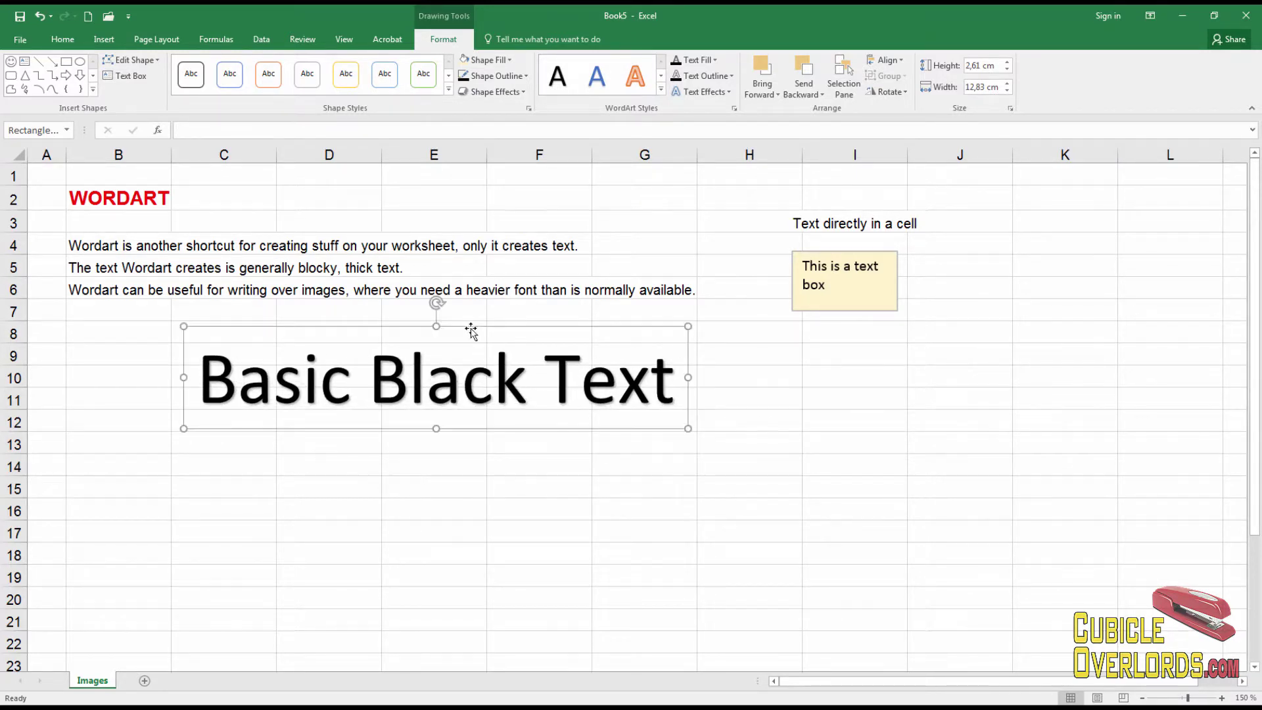
pyautogui.moveTo(527, 431)
pyautogui.mouseDown()
pyautogui.moveTo(933, 492)
pyautogui.moveTo(404, 256)
pyautogui.mouseUp()
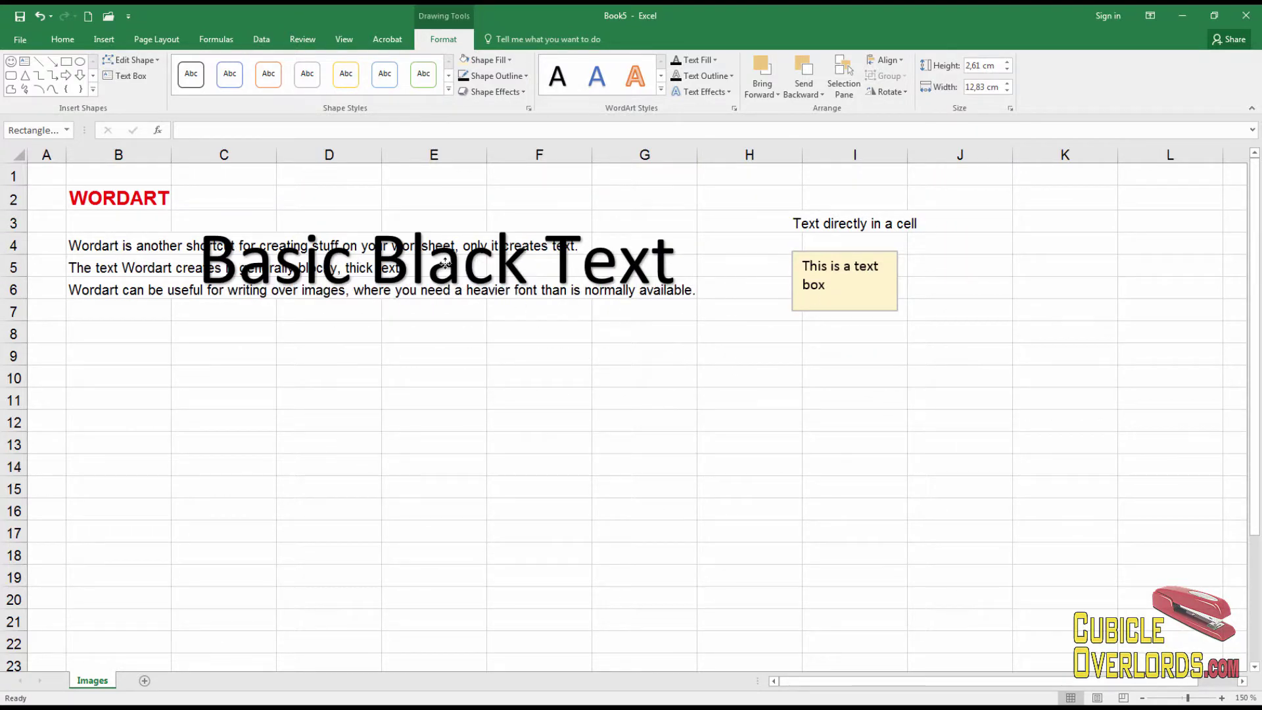
pyautogui.moveTo(405, 257); pyautogui.dragTo(414, 258)
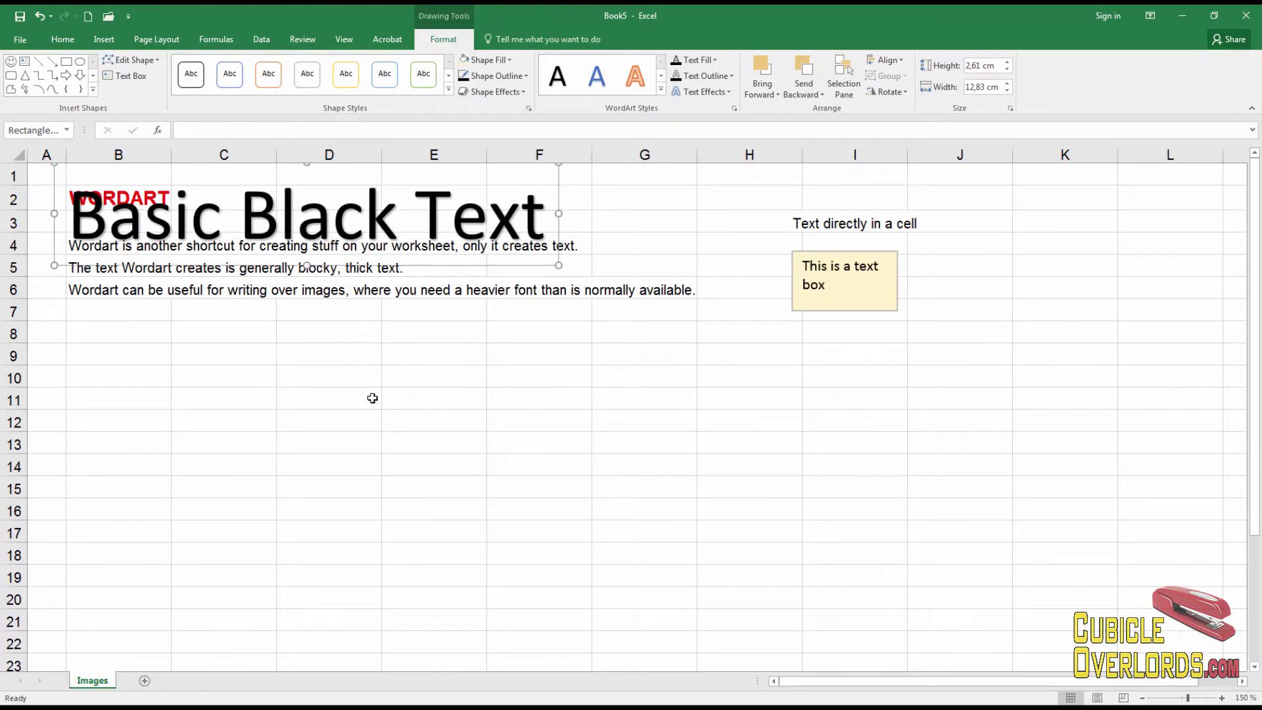
pyautogui.click(369, 397)
pyautogui.click(143, 198)
# Step: Clear the red WORDART heading from cell B2
pyautogui.click(187, 378)
pyautogui.click(164, 375)
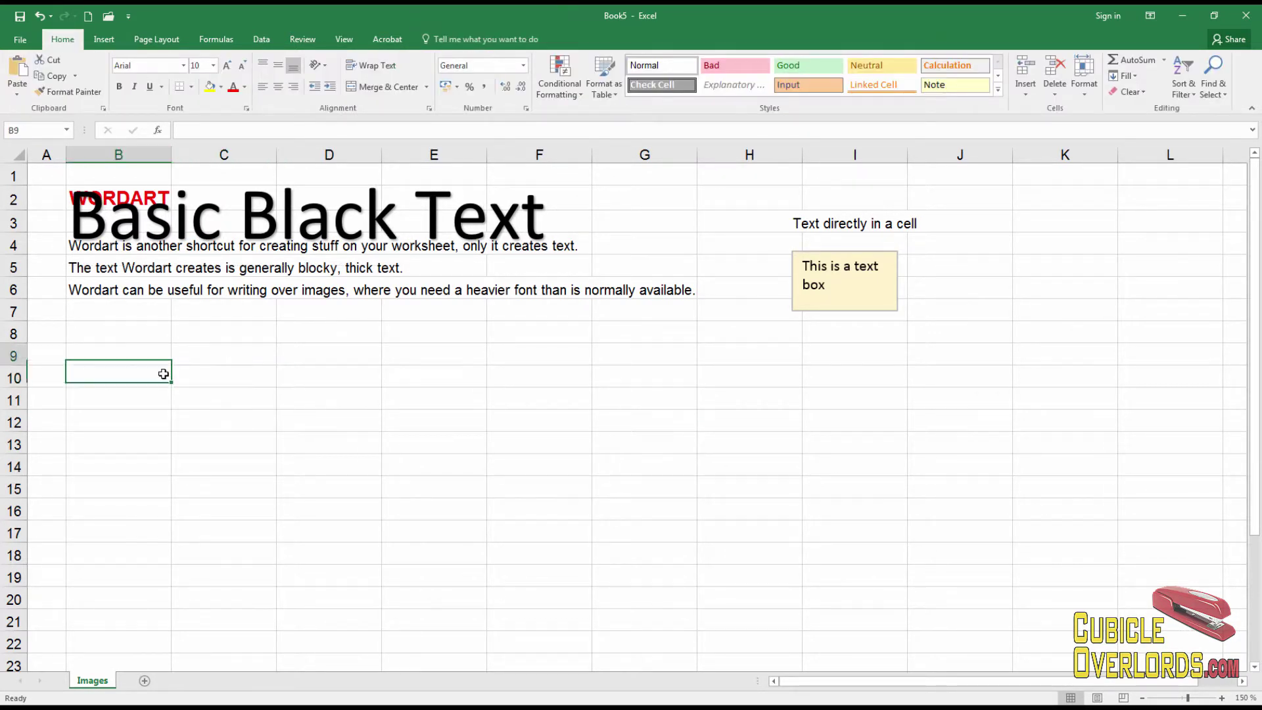
pyautogui.press('Up')
pyautogui.press('Up')
pyautogui.press('Up')
pyautogui.press('Up')
pyautogui.press('Up')
pyautogui.press('Up')
pyautogui.press('Up')
pyautogui.press('Delete')
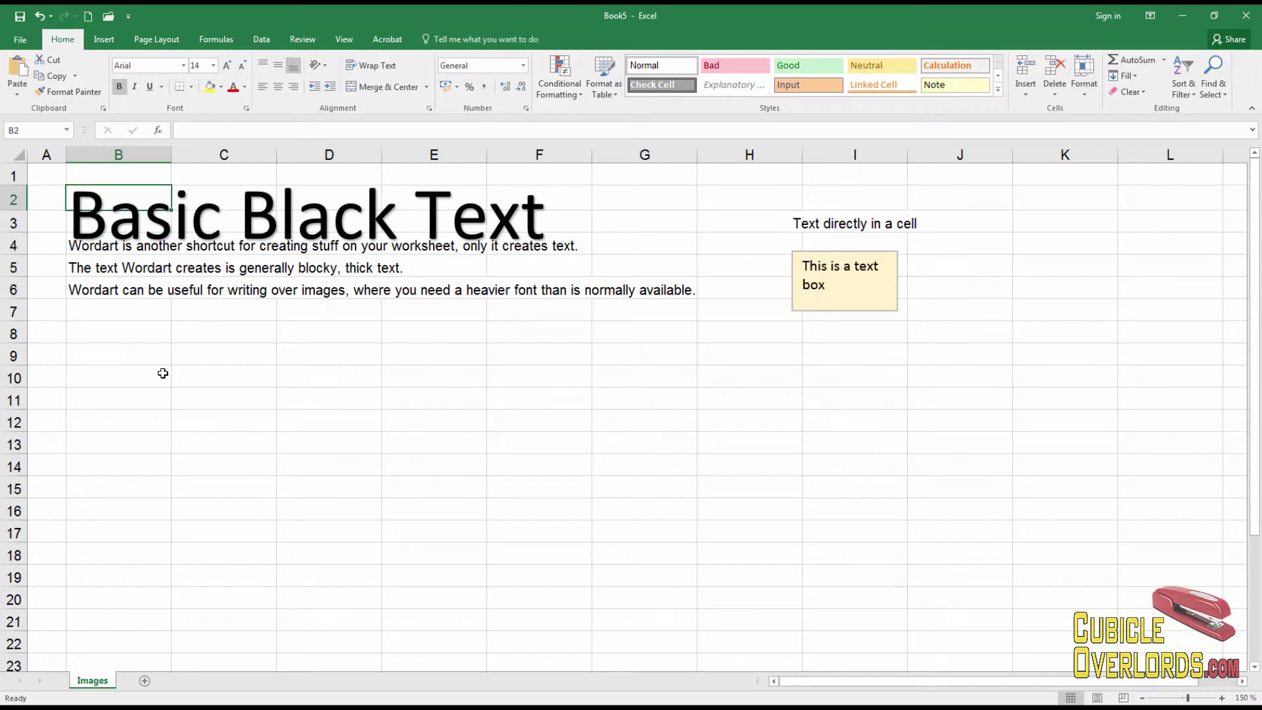
pyautogui.click(242, 418)
# Step: Insert a blank row above row 4 so the notes start at row 5
pyautogui.rightClick(12, 245)
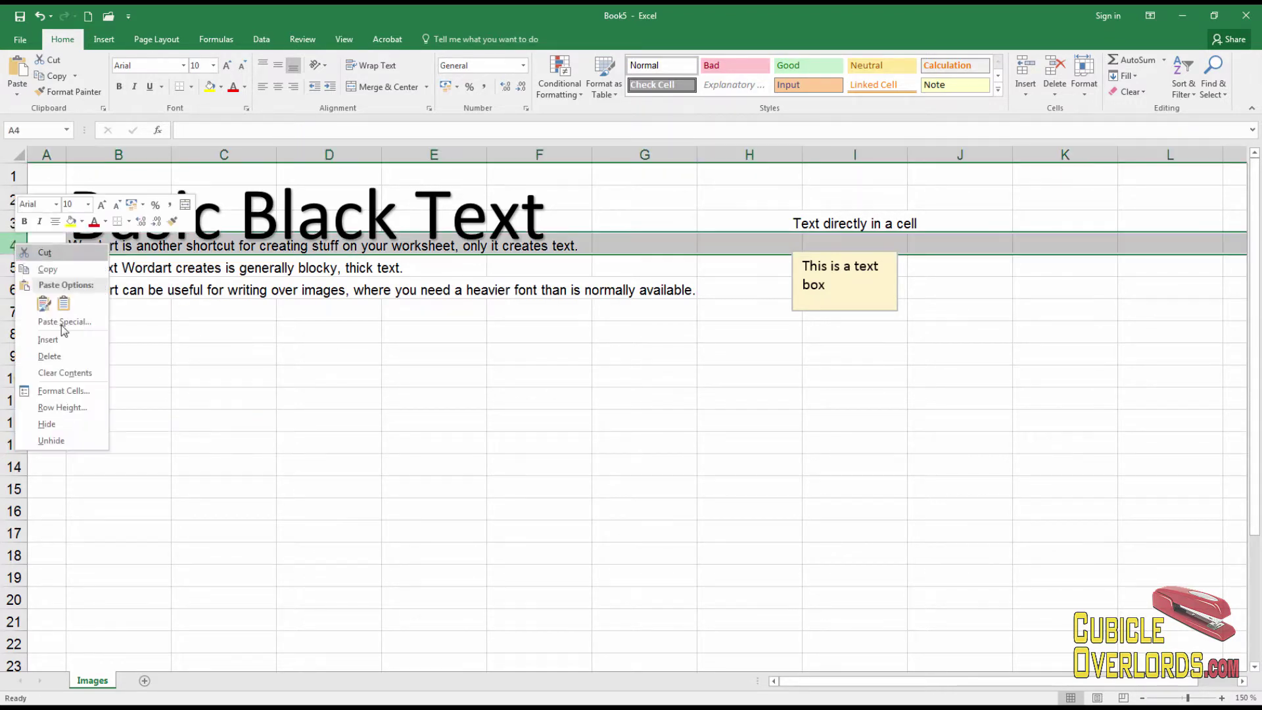
pyautogui.click(65, 345)
pyautogui.click(388, 451)
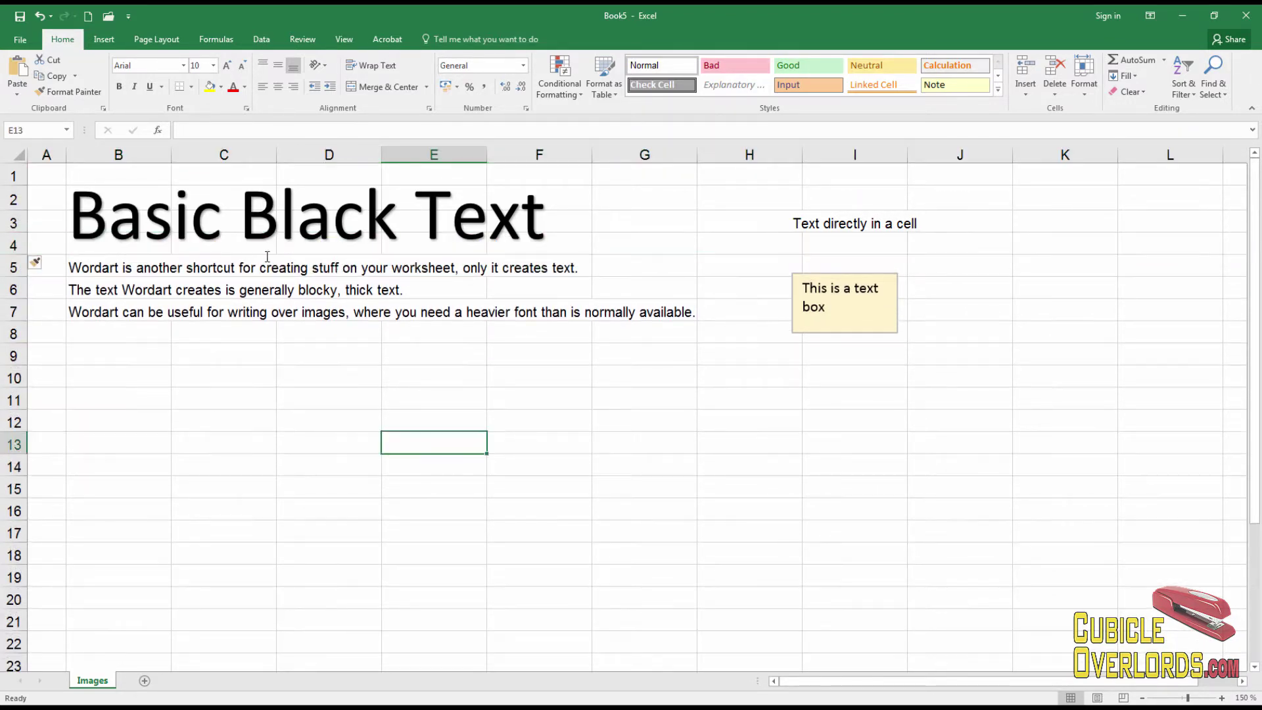
# Step: Replace the WordArt text with 'Worksheet Title', fixing a typo along the way
pyautogui.click(210, 399)
pyautogui.click(144, 211)
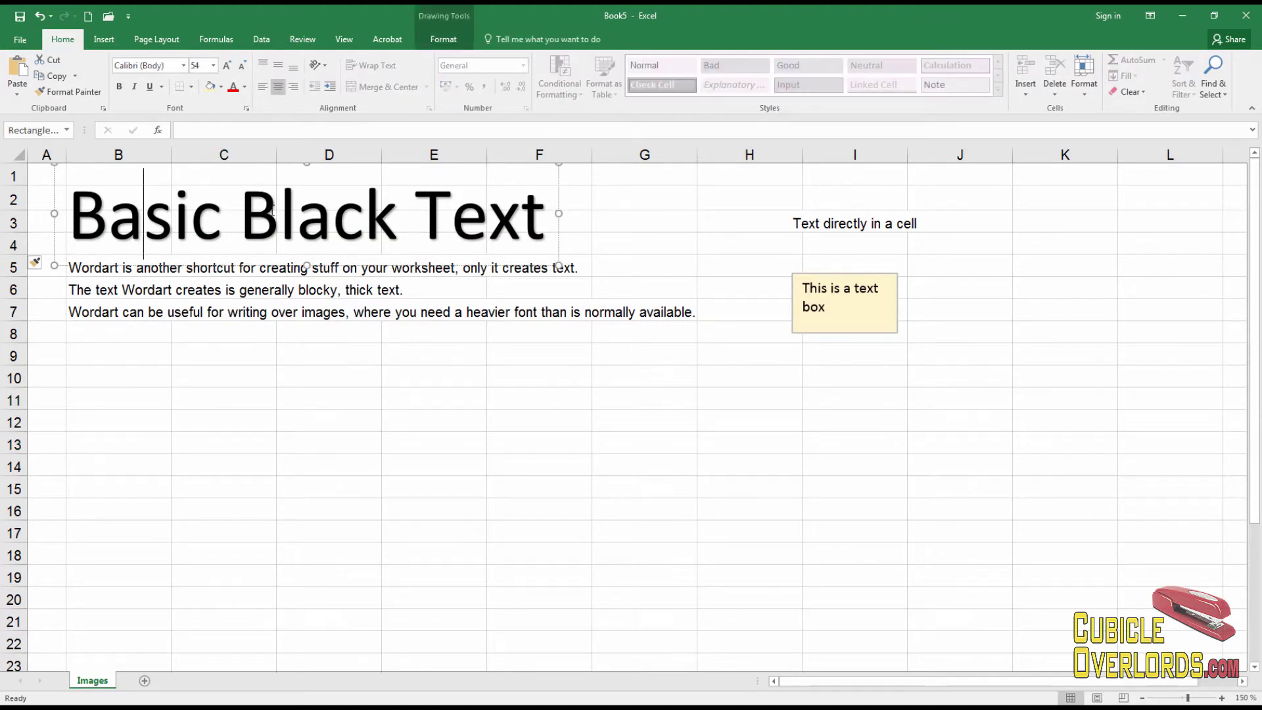
pyautogui.hotkey('ctrl', 'a')
pyautogui.write('Worksghee')
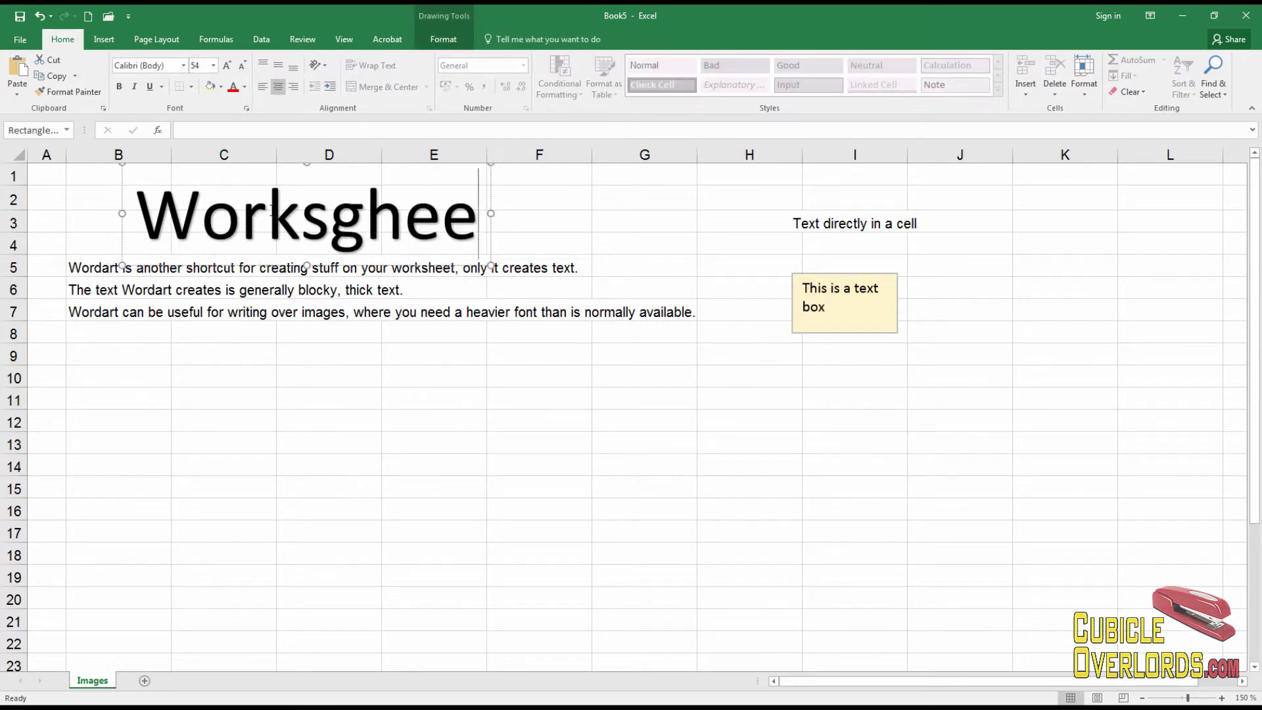
pyautogui.press('BackSpace')
pyautogui.press('BackSpace')
pyautogui.press('BackSpace')
pyautogui.press('BackSpace')
pyautogui.write('heet')
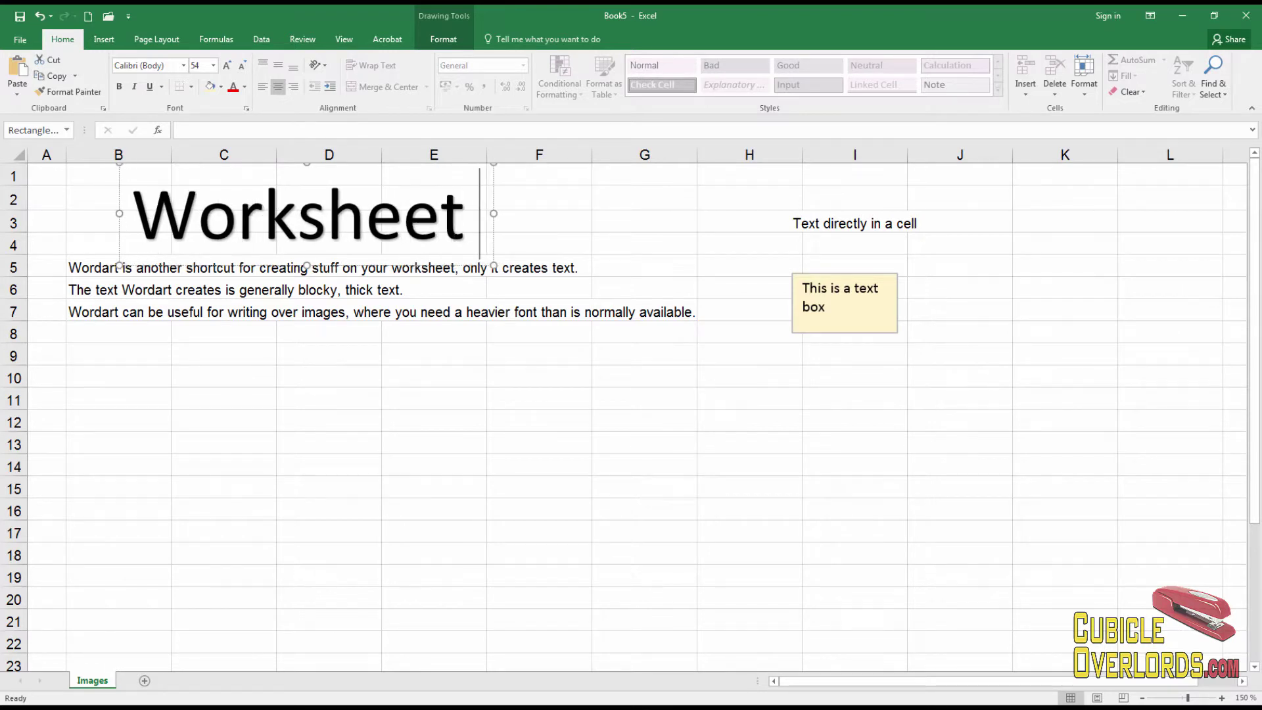
pyautogui.write(' Title')
pyautogui.click(378, 536)
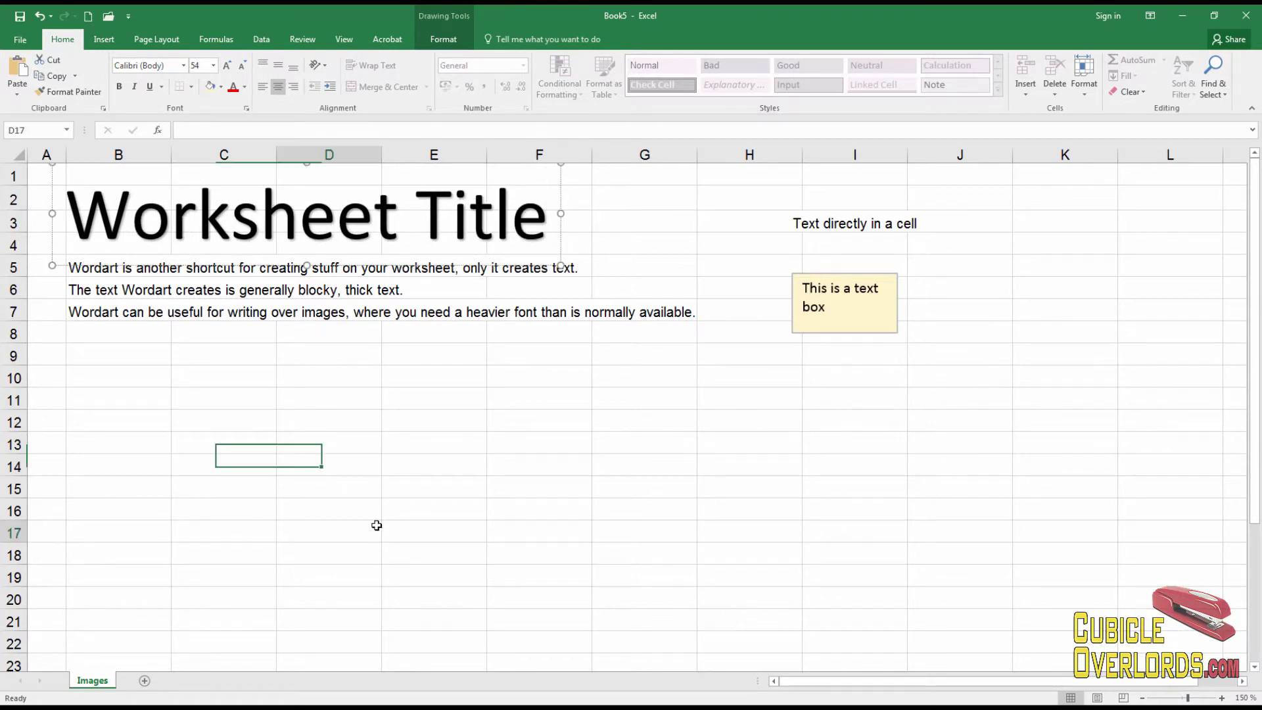
pyautogui.click(218, 235)
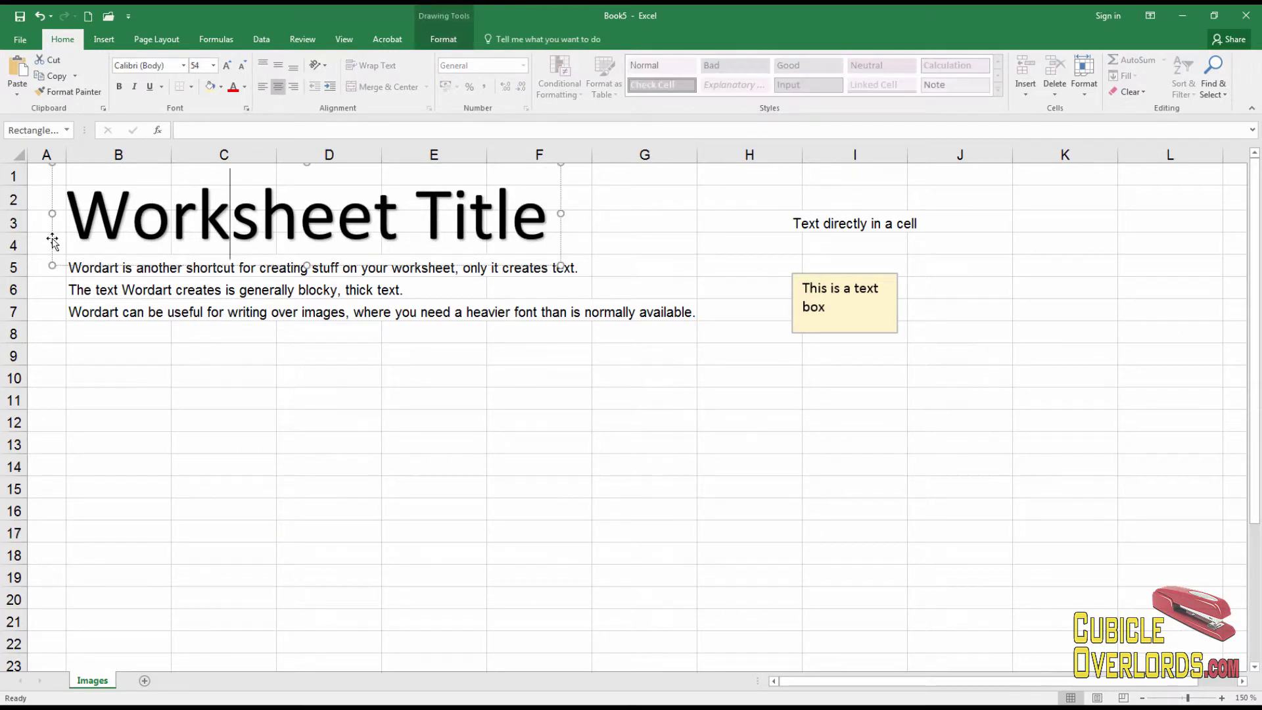
pyautogui.click(264, 472)
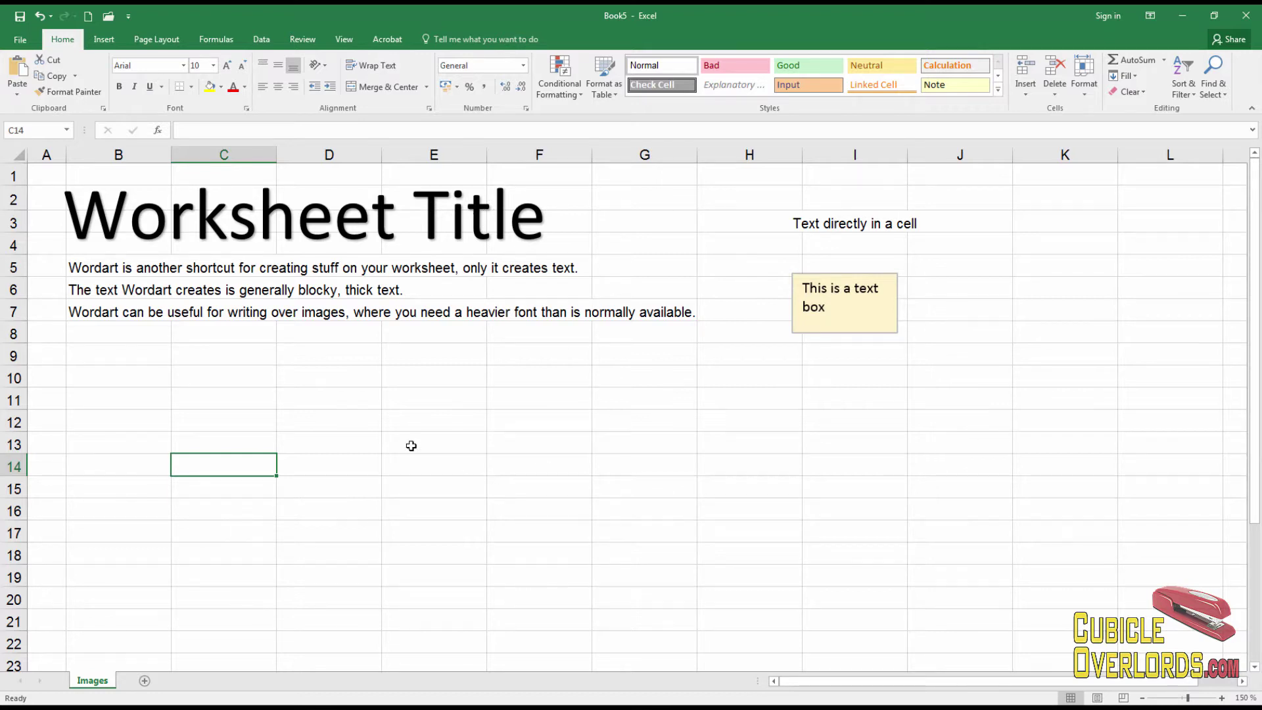
pyautogui.click(134, 315)
pyautogui.click(821, 323)
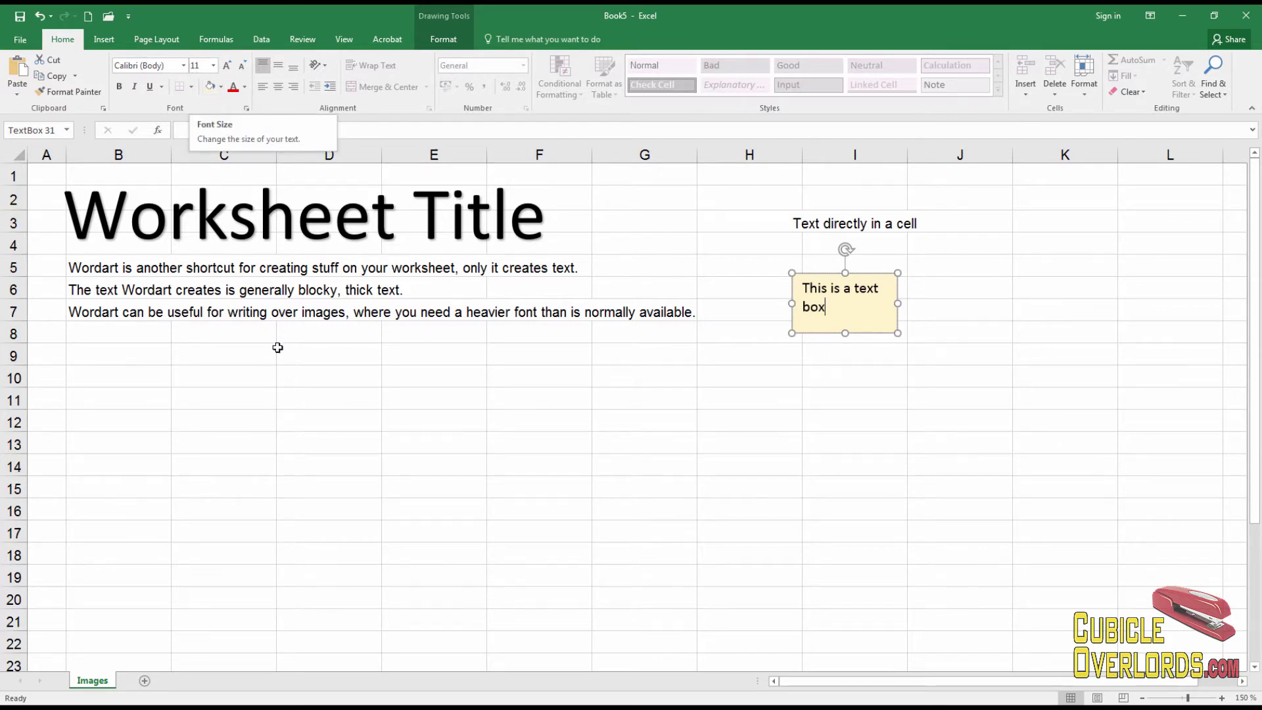
pyautogui.click(192, 487)
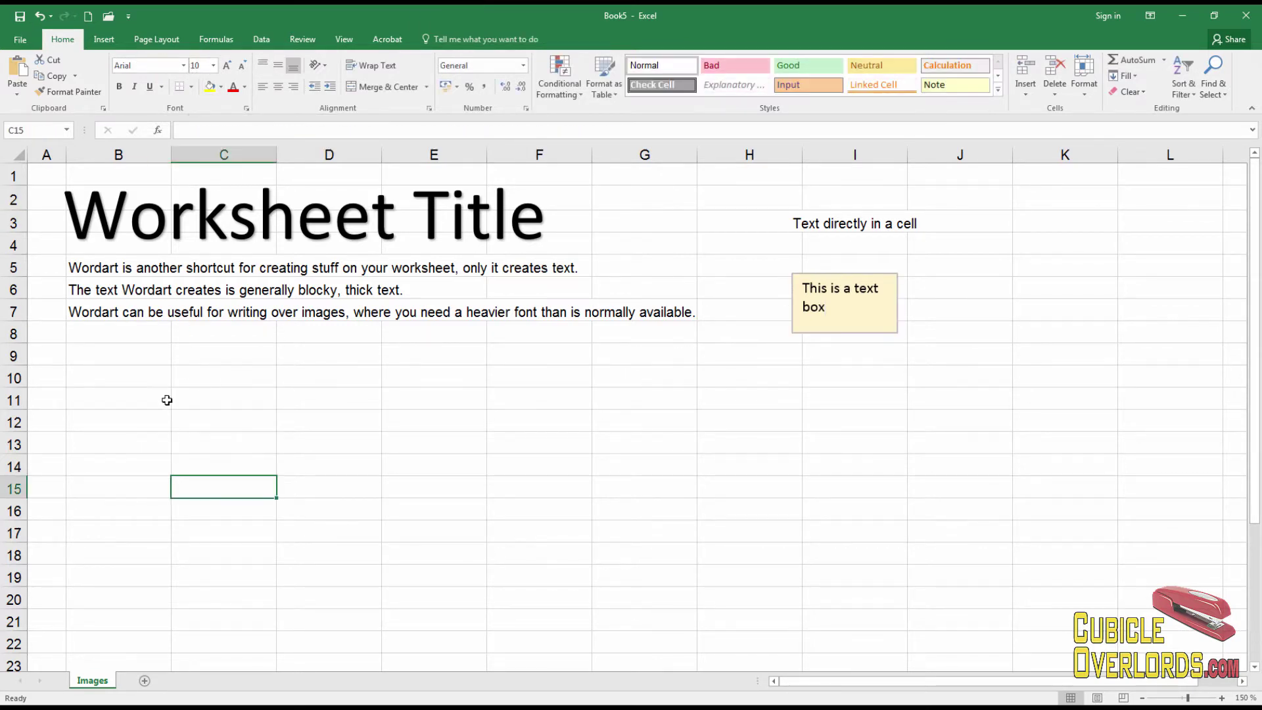
pyautogui.click(83, 208)
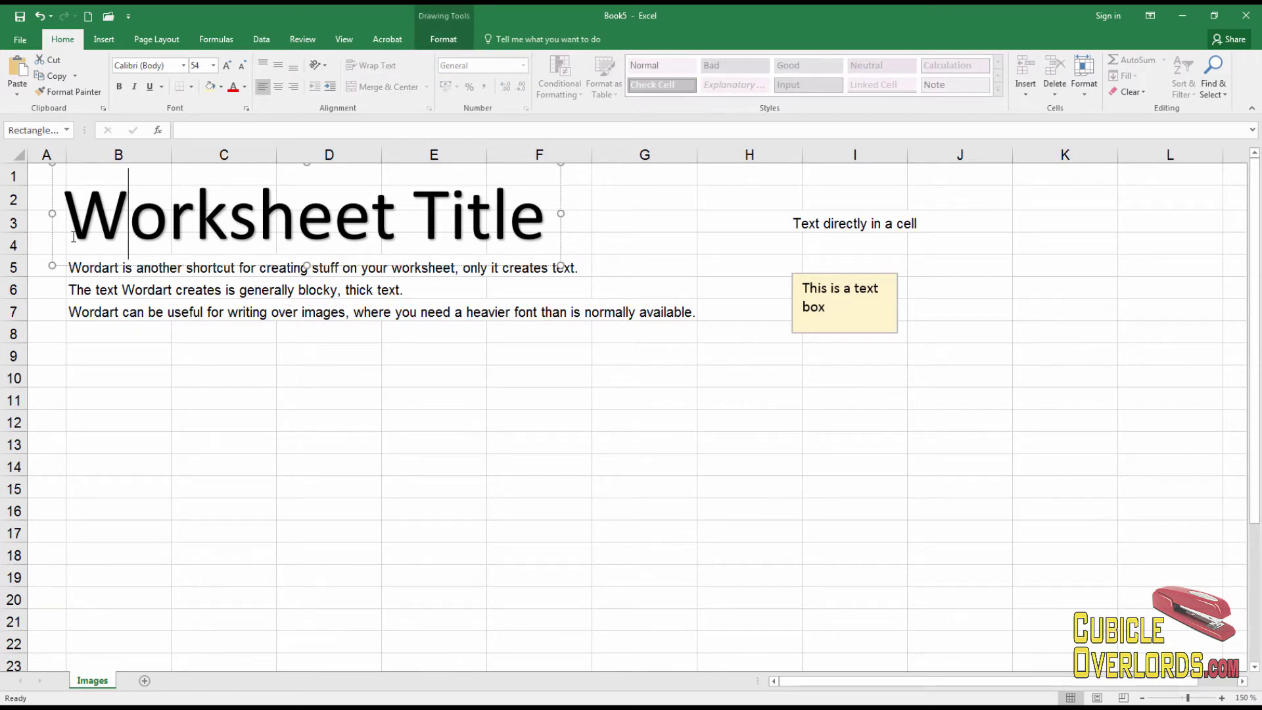
pyautogui.click(143, 378)
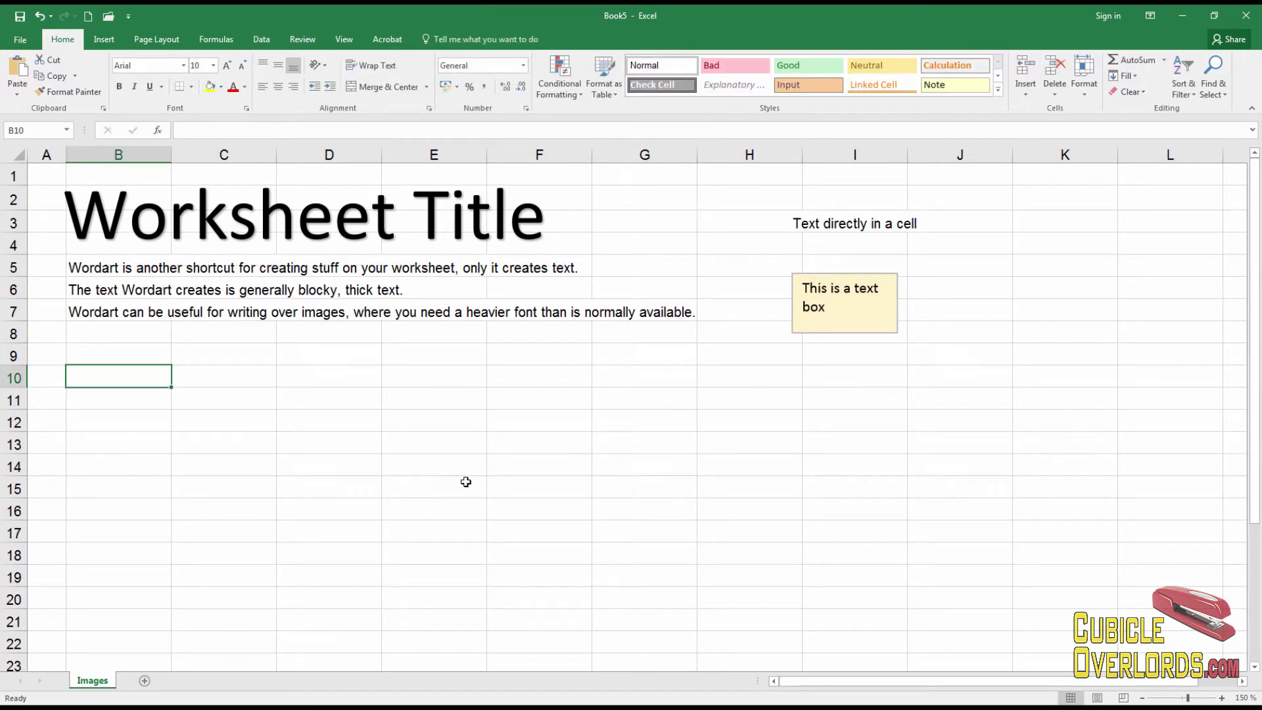
pyautogui.click(259, 222)
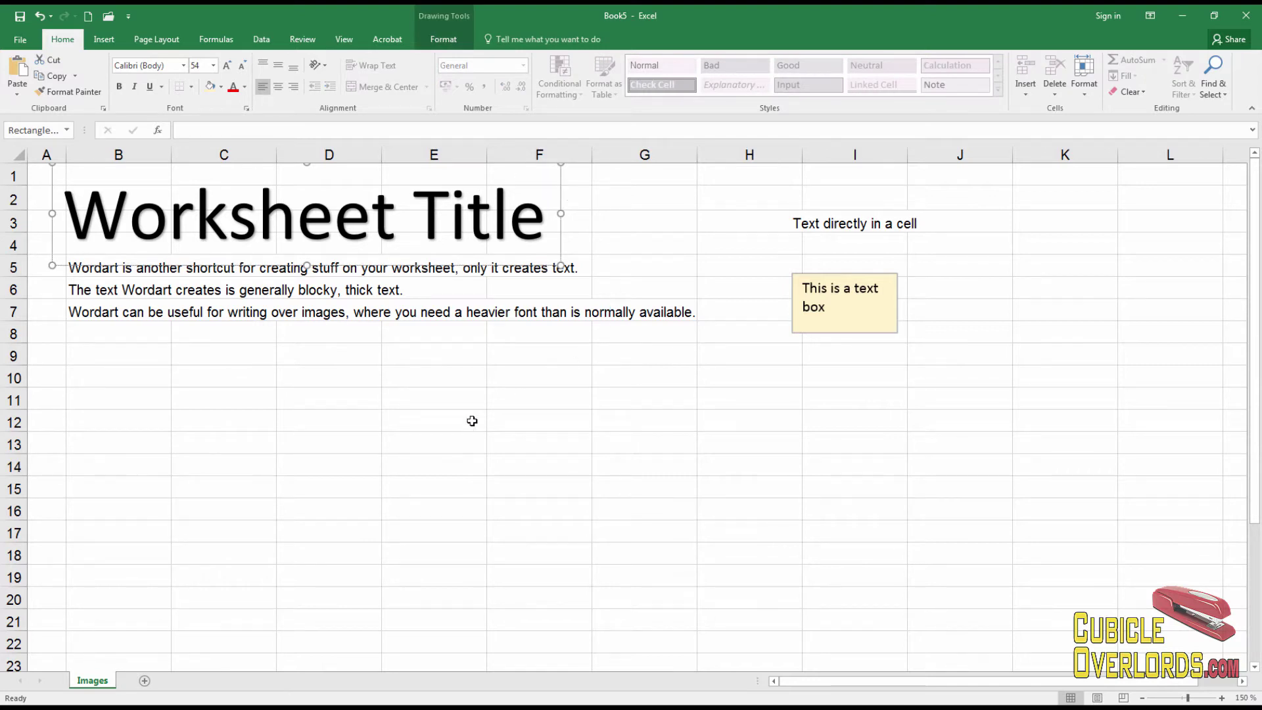
pyautogui.click(400, 412)
pyautogui.click(93, 369)
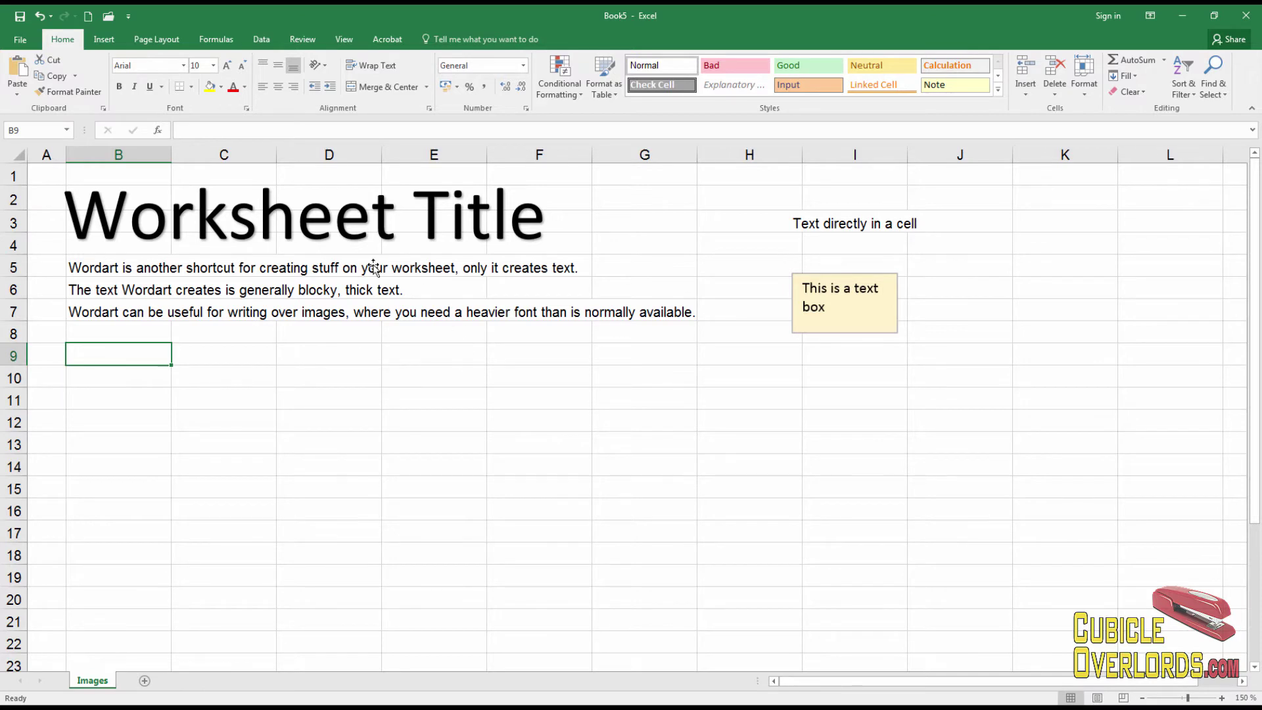
pyautogui.click(295, 231)
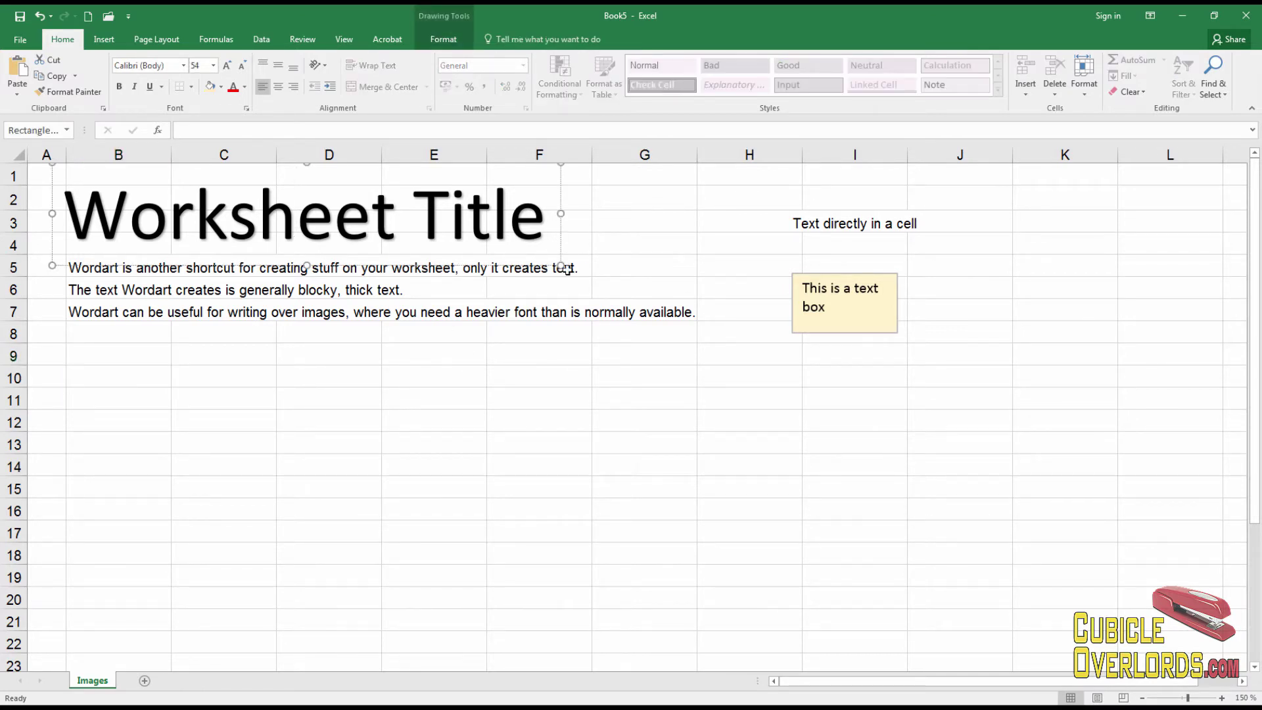
# Step: Deselect the WordArt, show the Insert ribbon and select blank cell B9
pyautogui.click(520, 397)
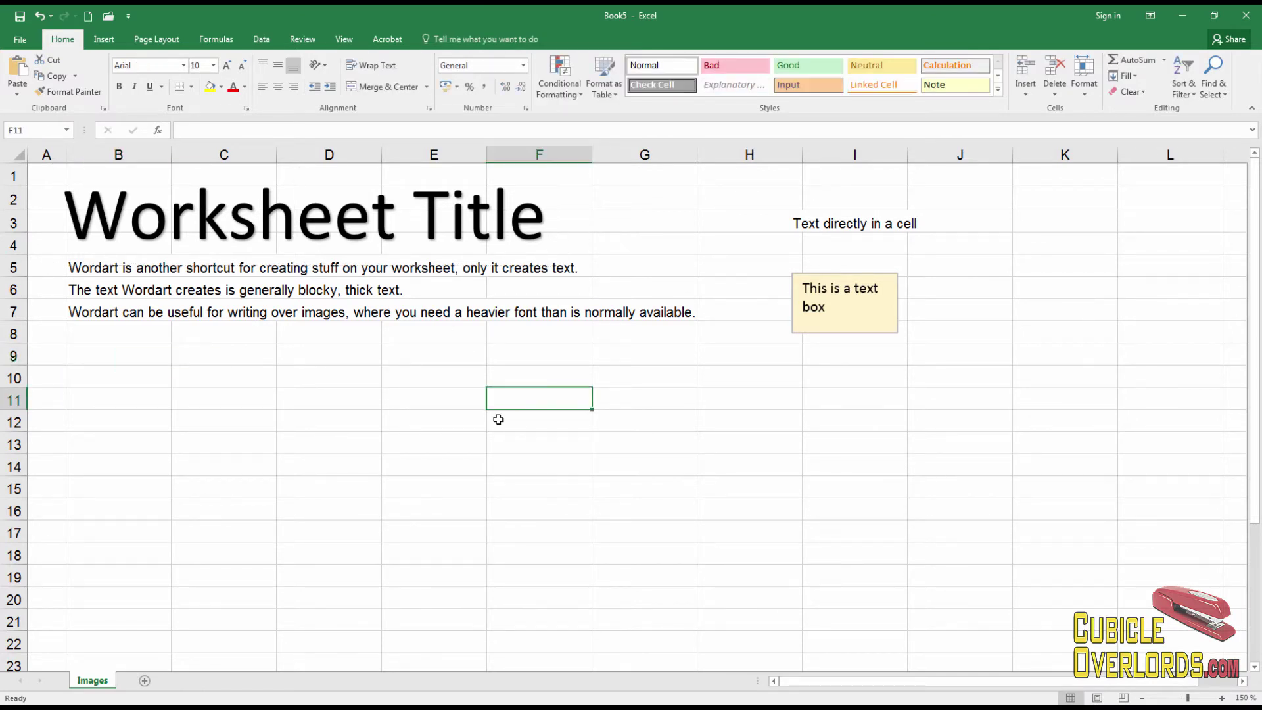
pyautogui.click(104, 39)
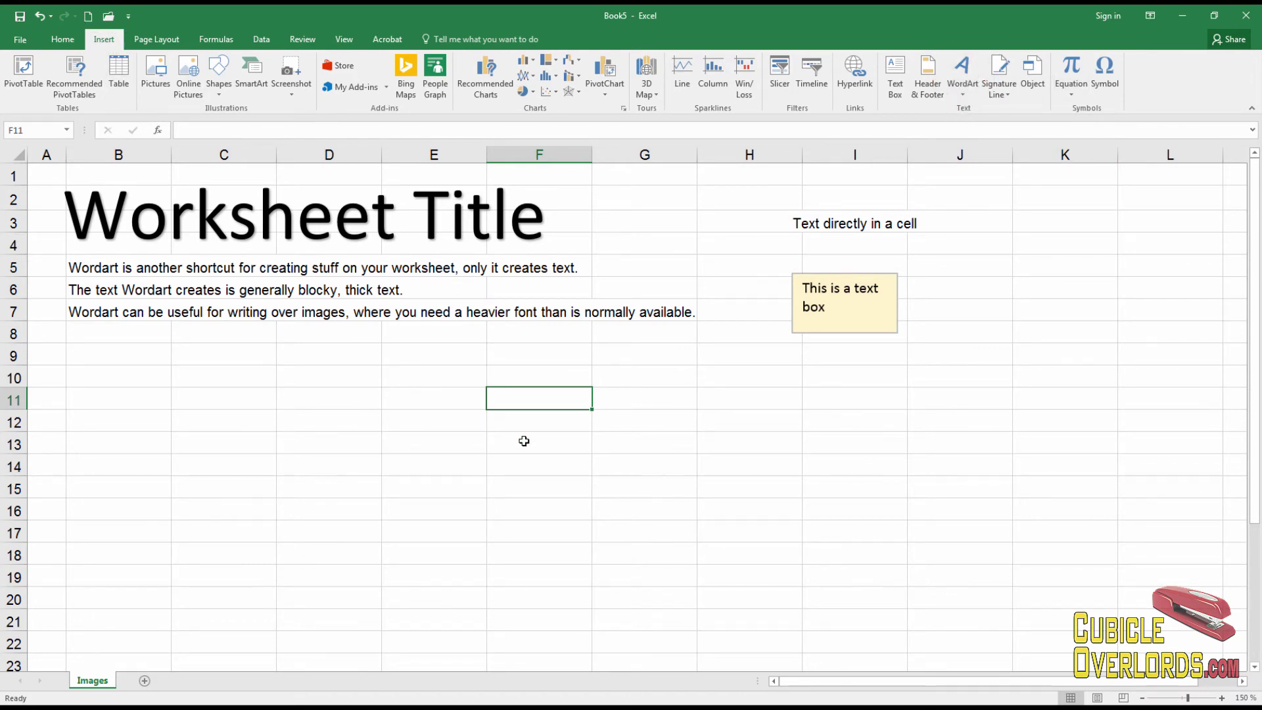
pyautogui.click(123, 353)
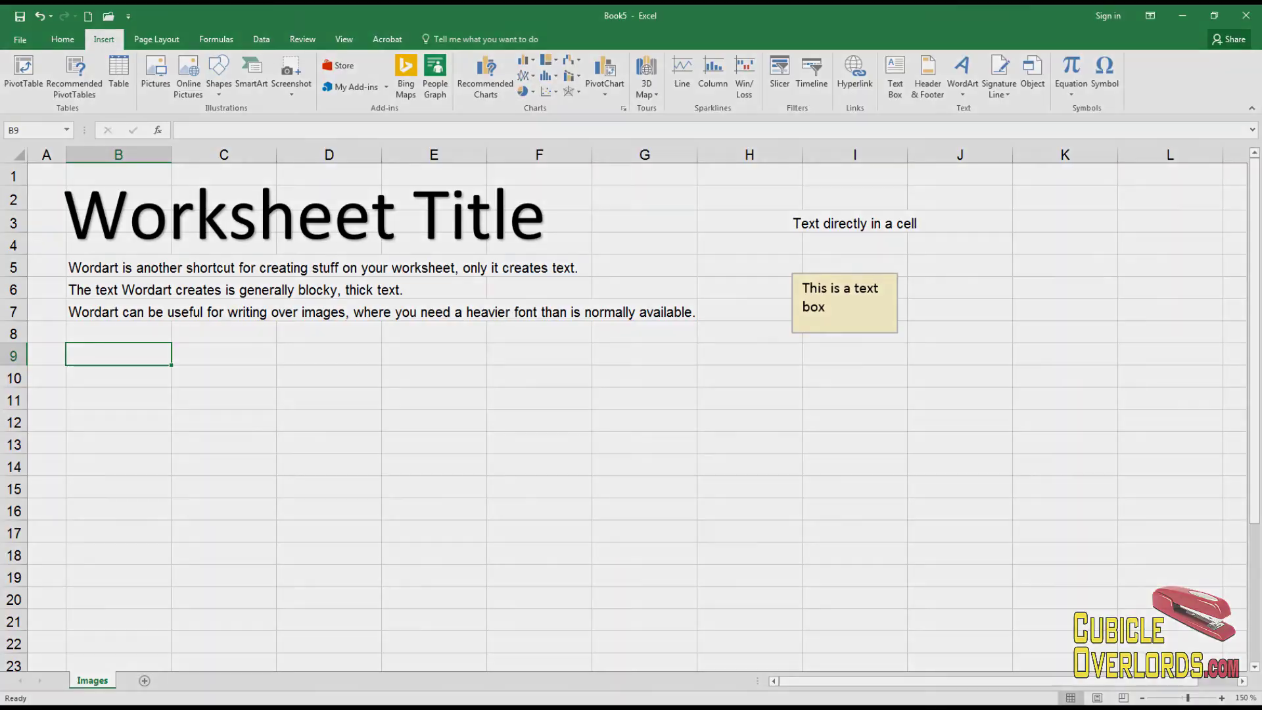